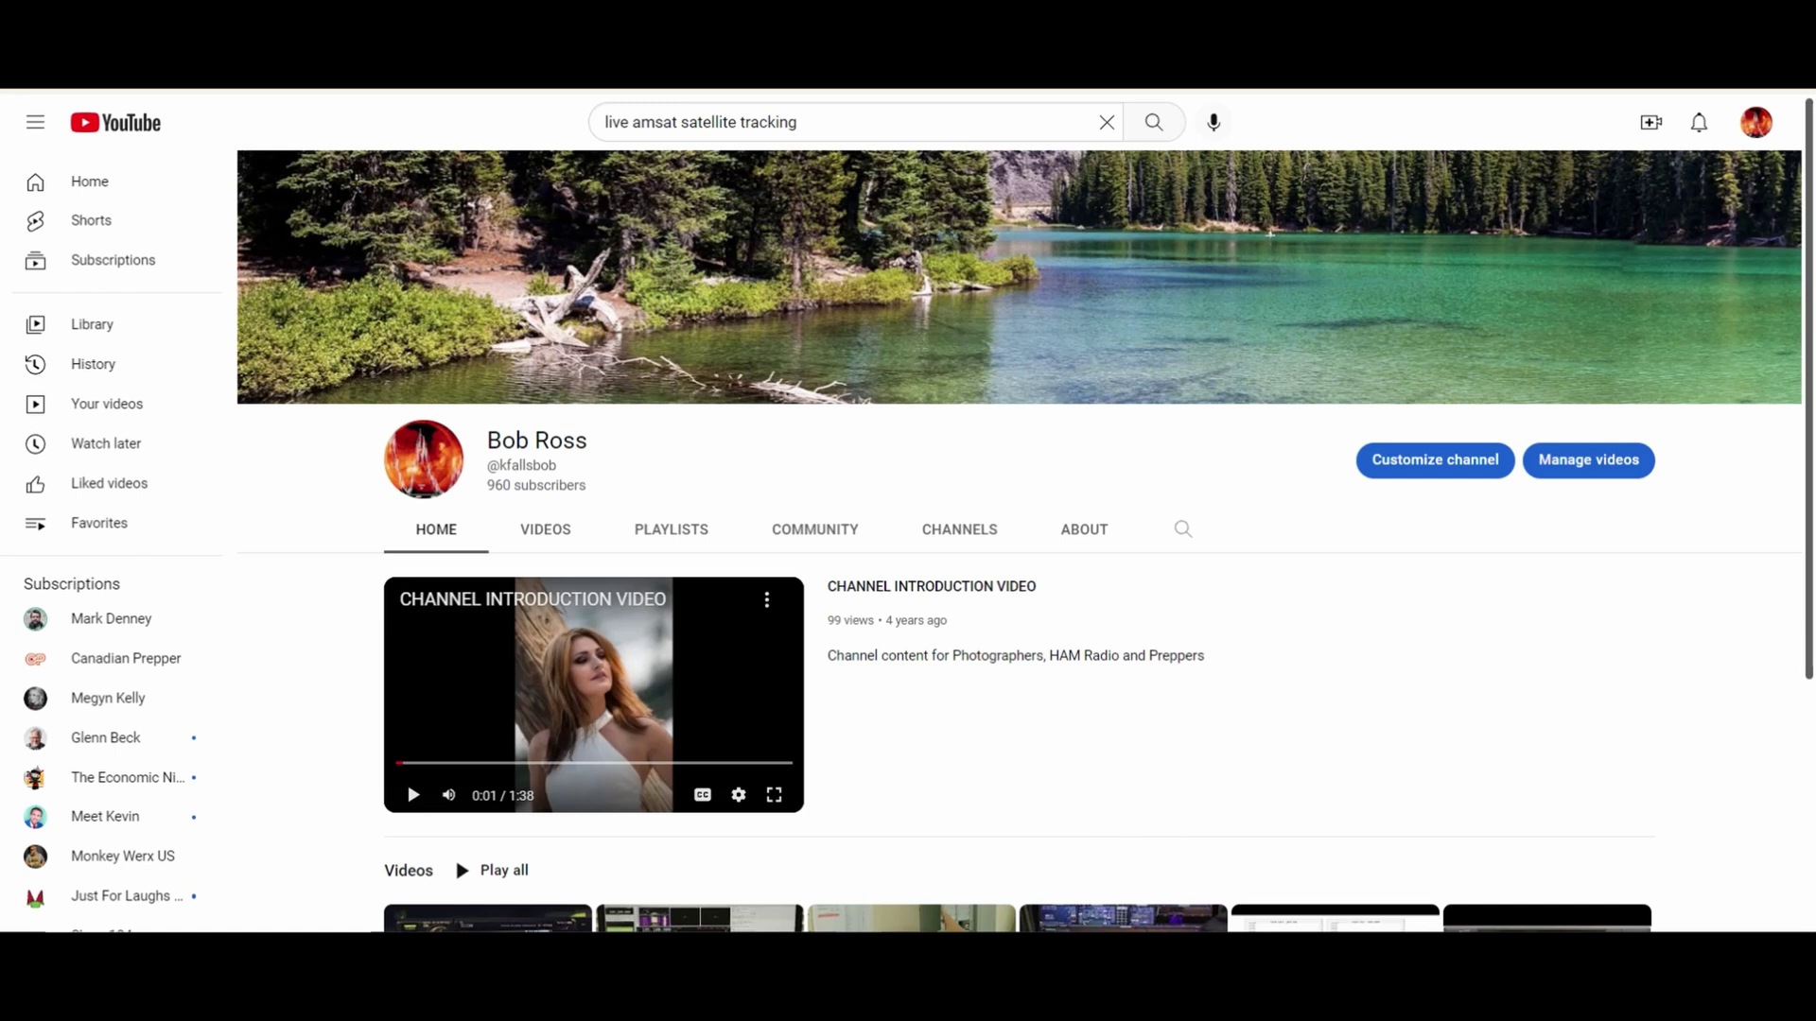
right_click(464, 58)
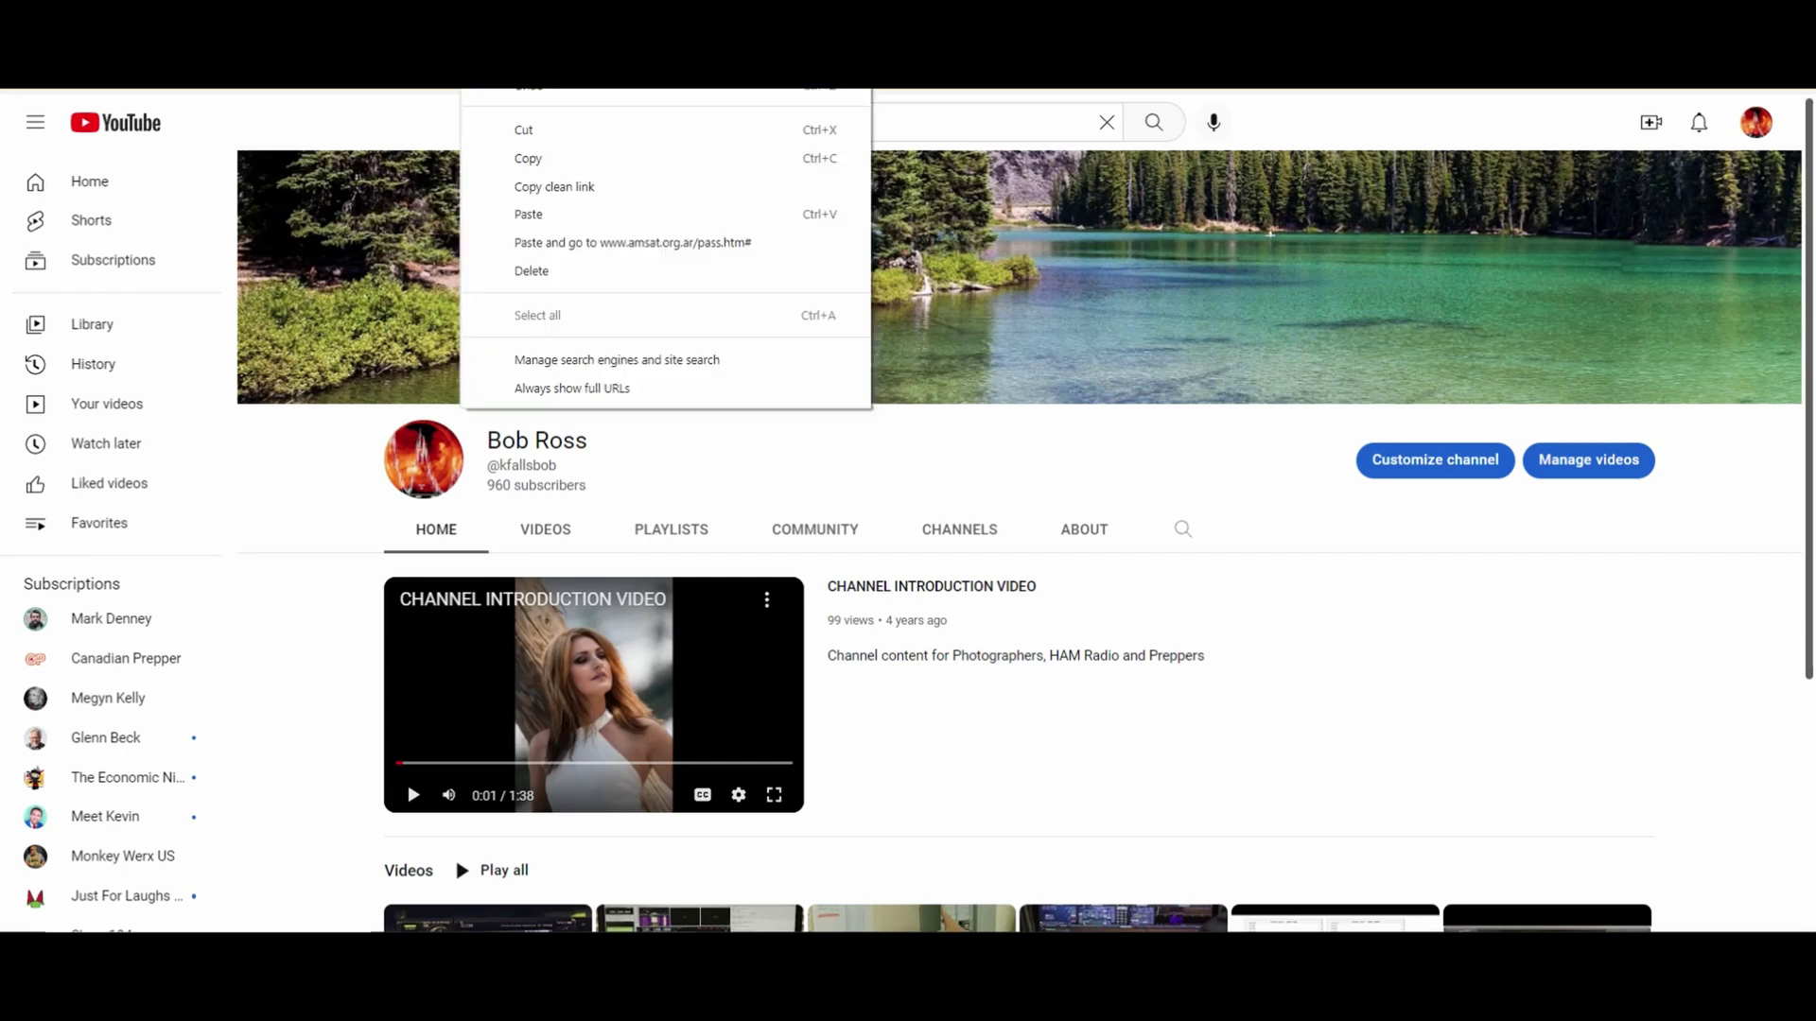
click(542, 215)
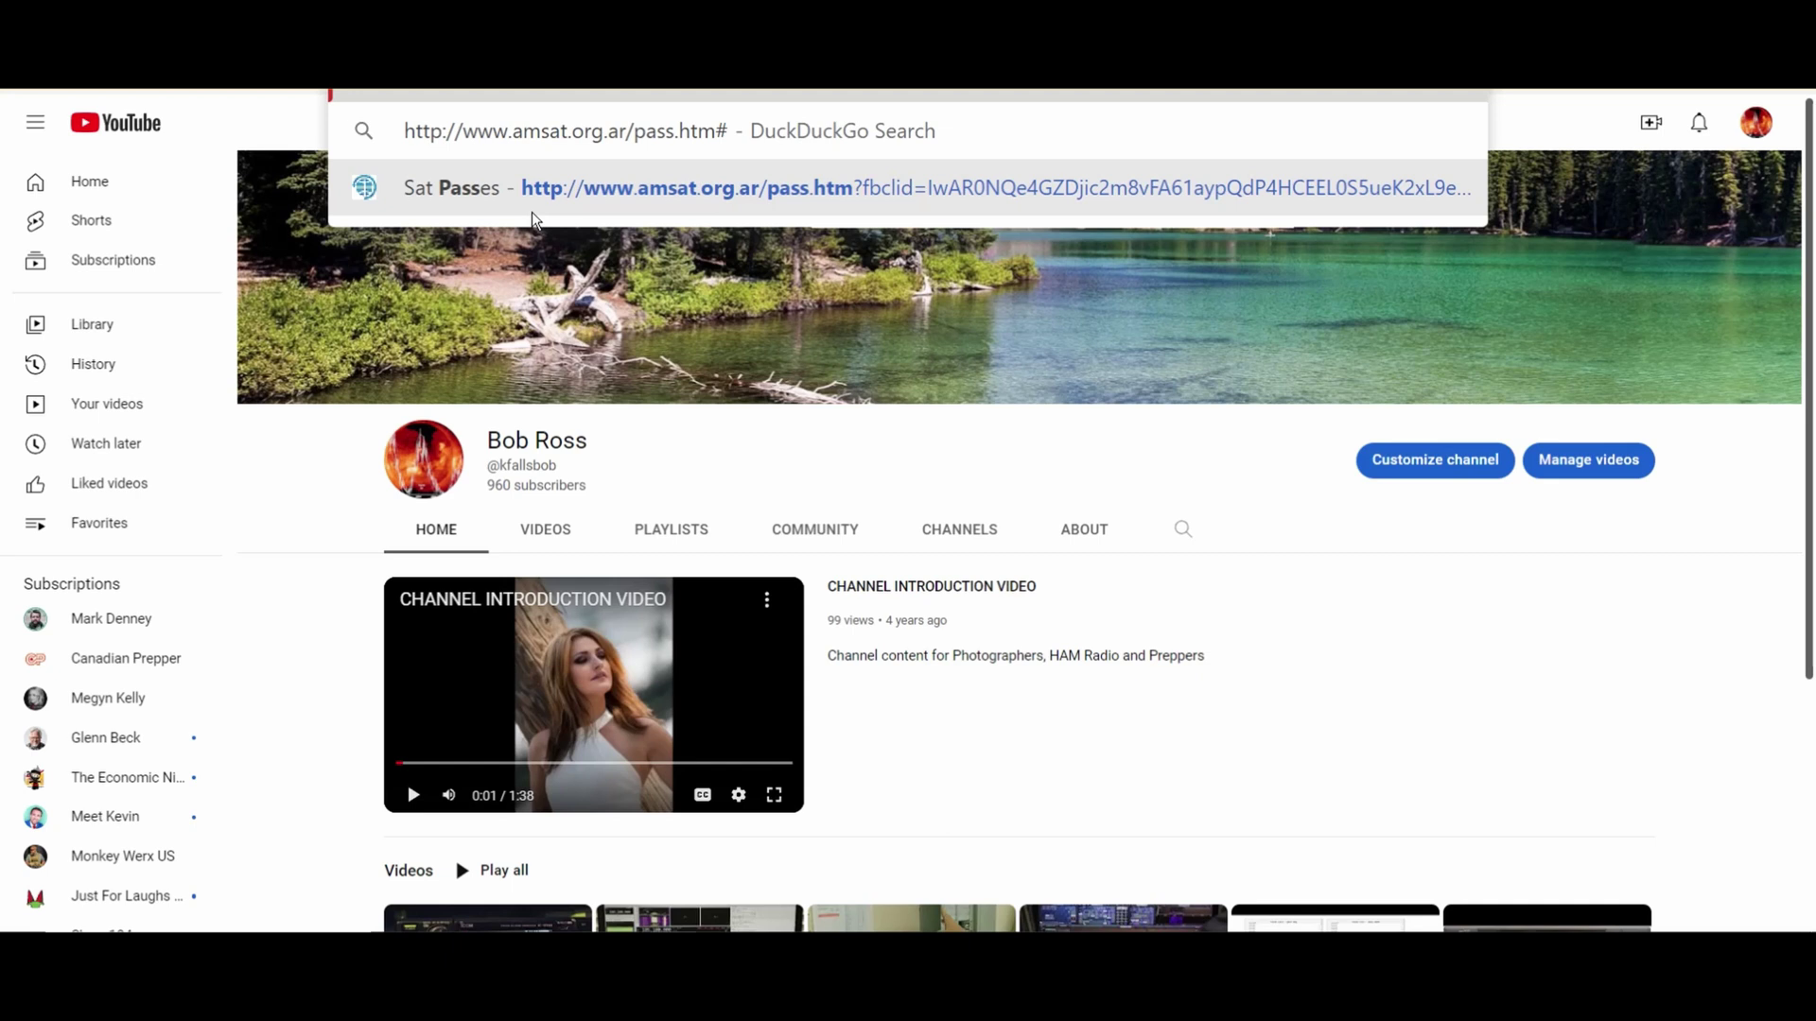
click(531, 212)
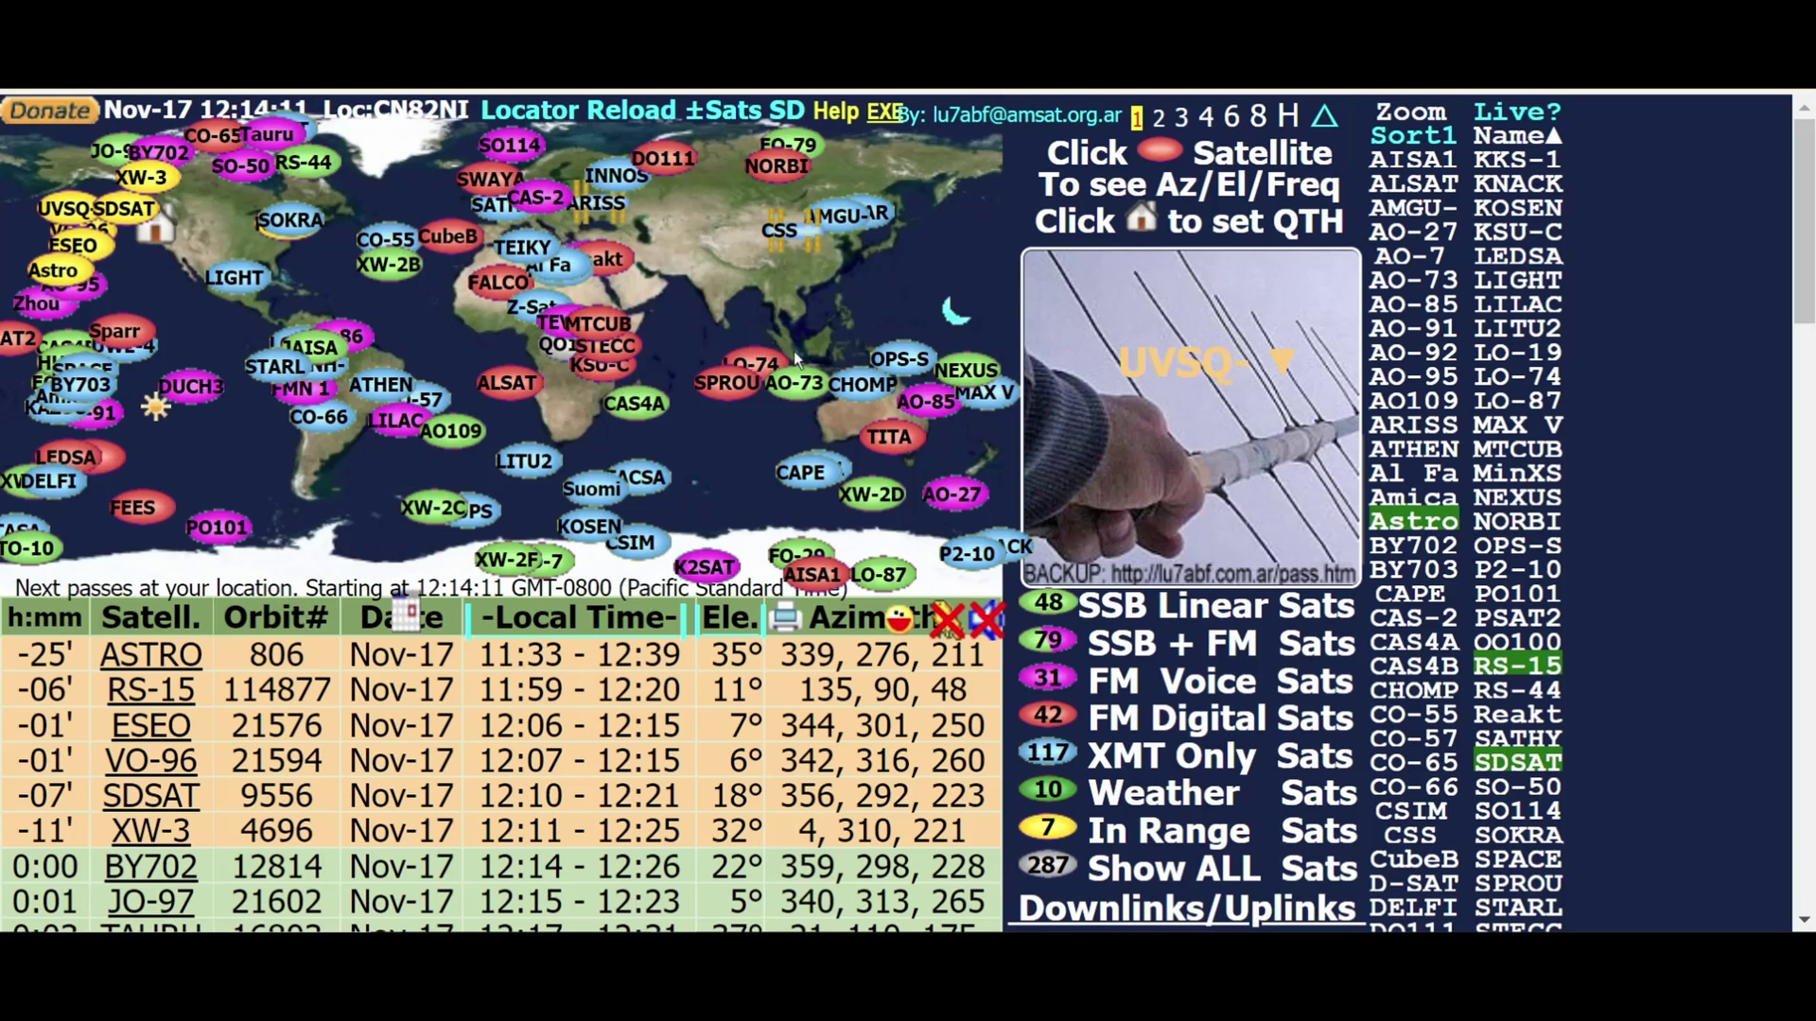
Step: Replace the station grid locator with CN82NI and recalculate passes with Set New
click(533, 118)
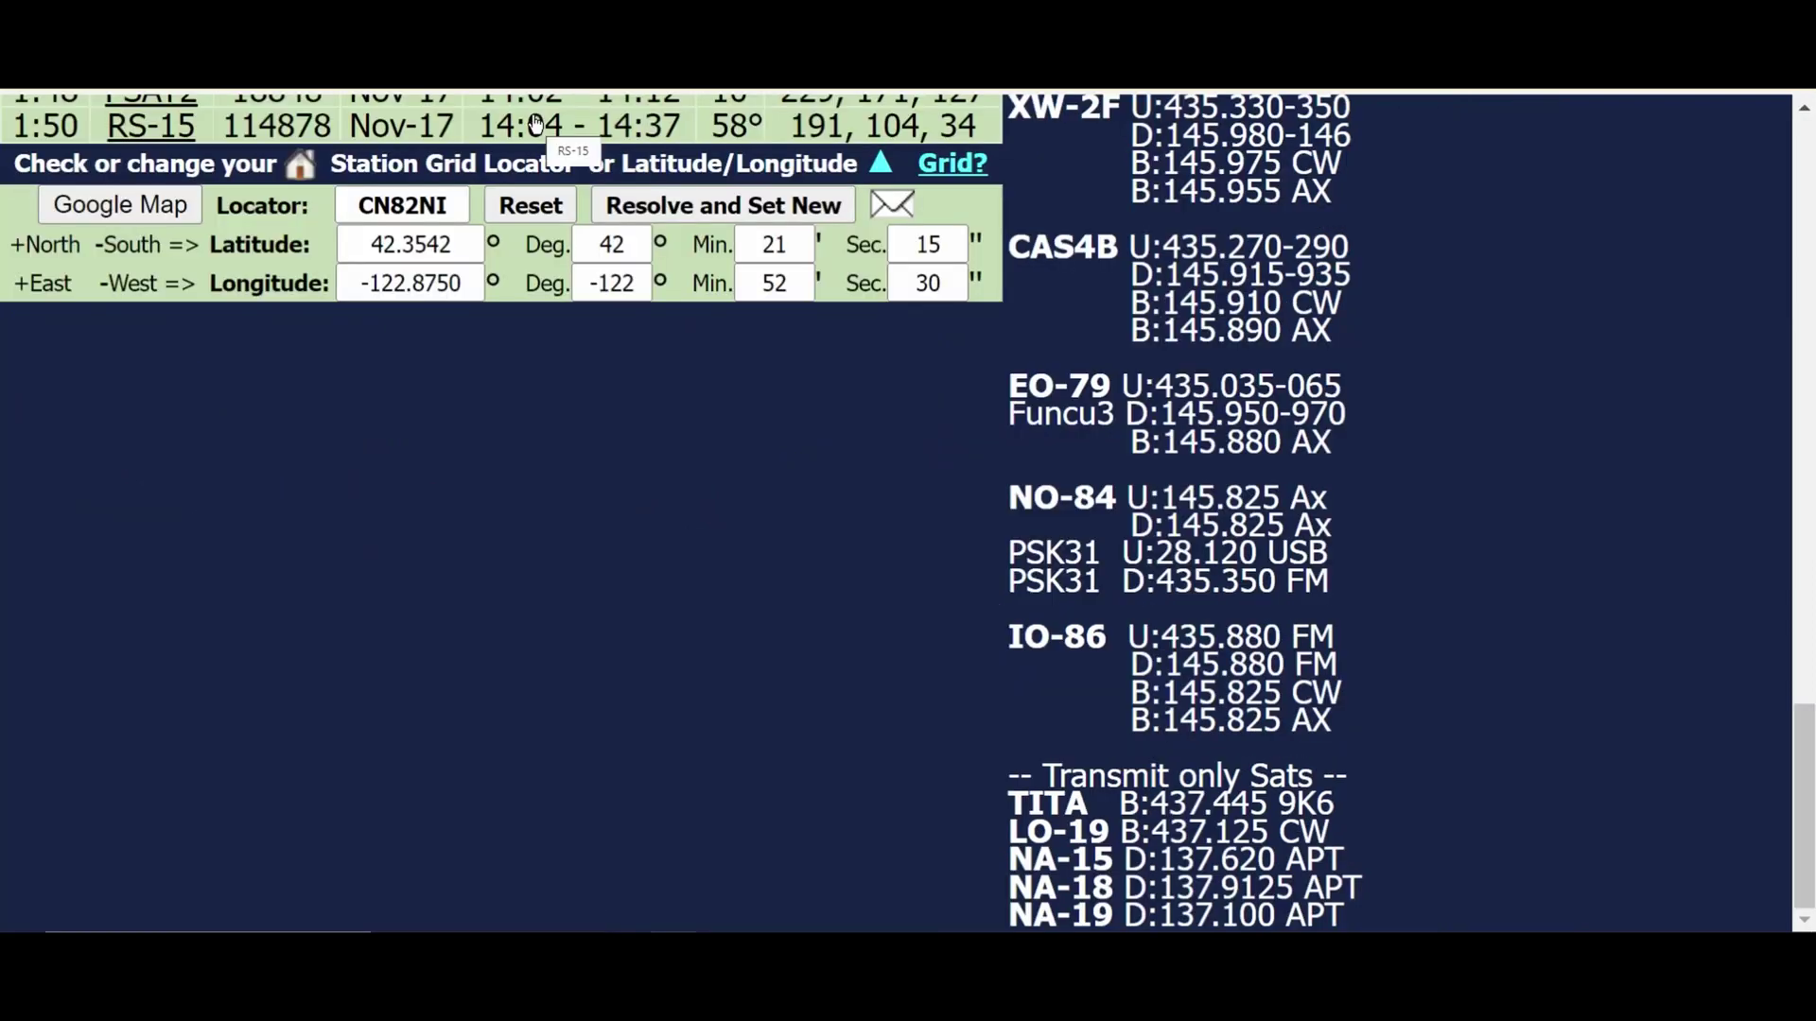
click(443, 208)
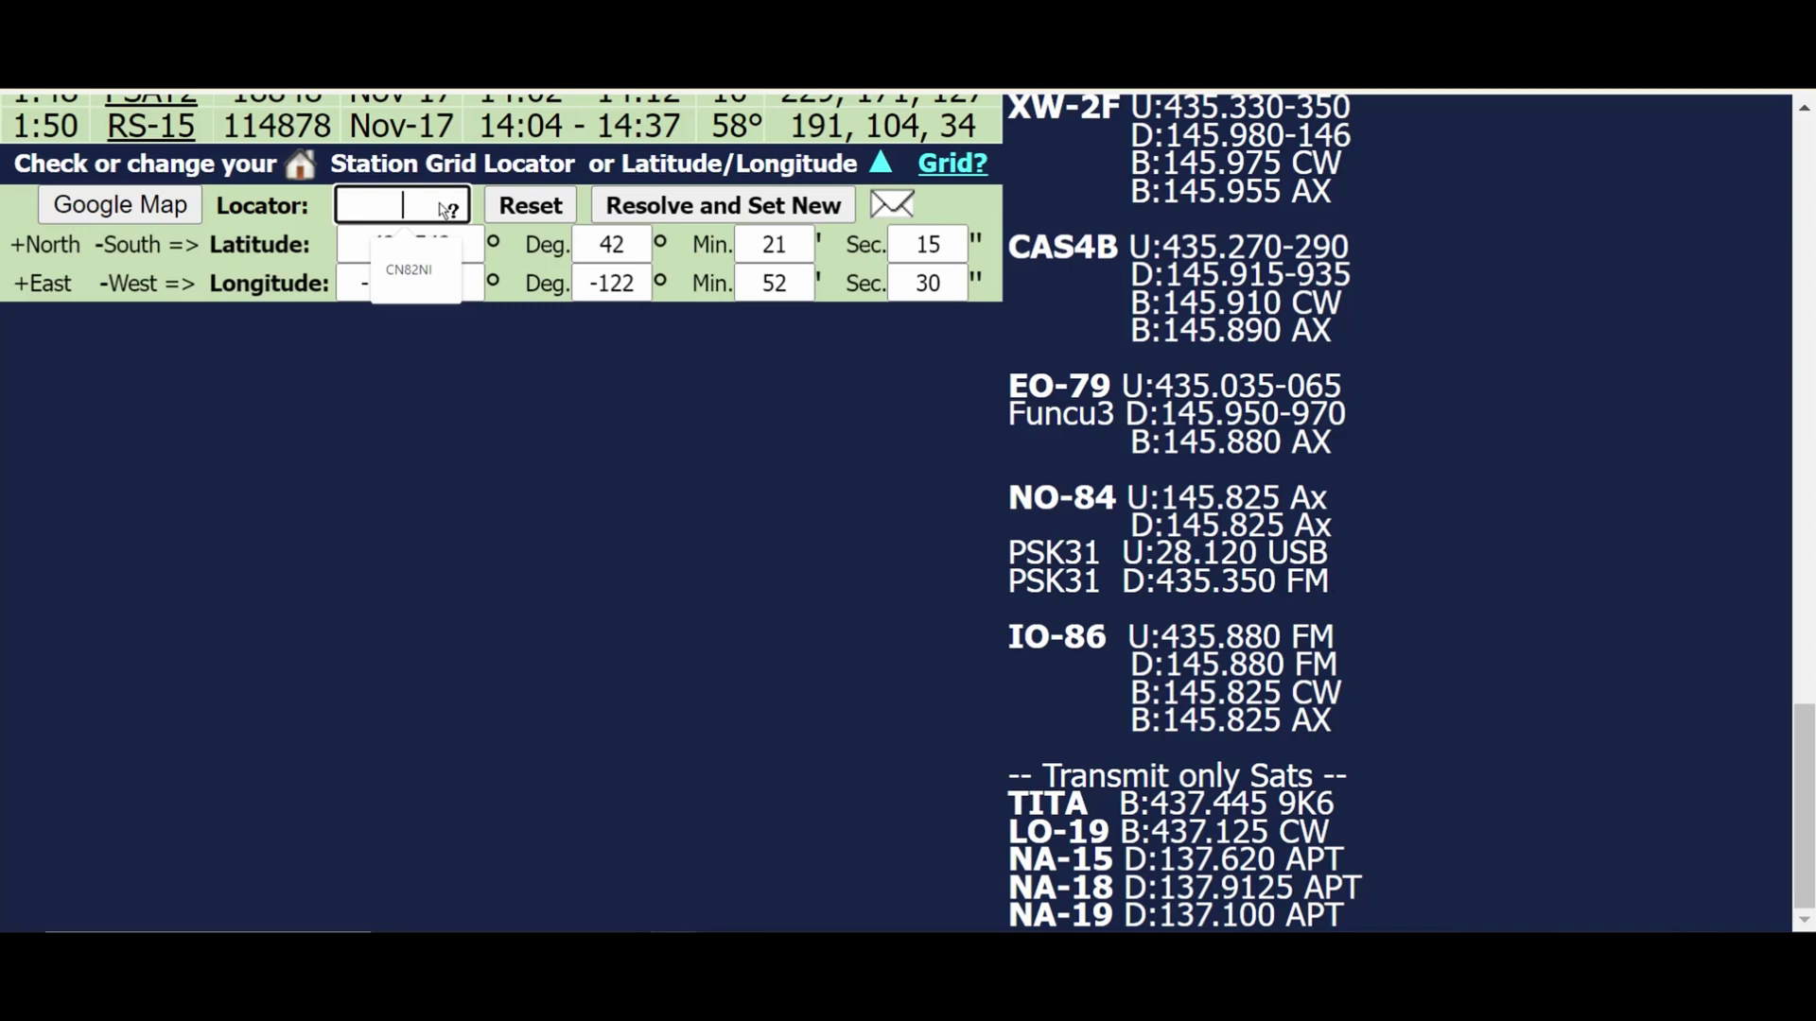
click(412, 273)
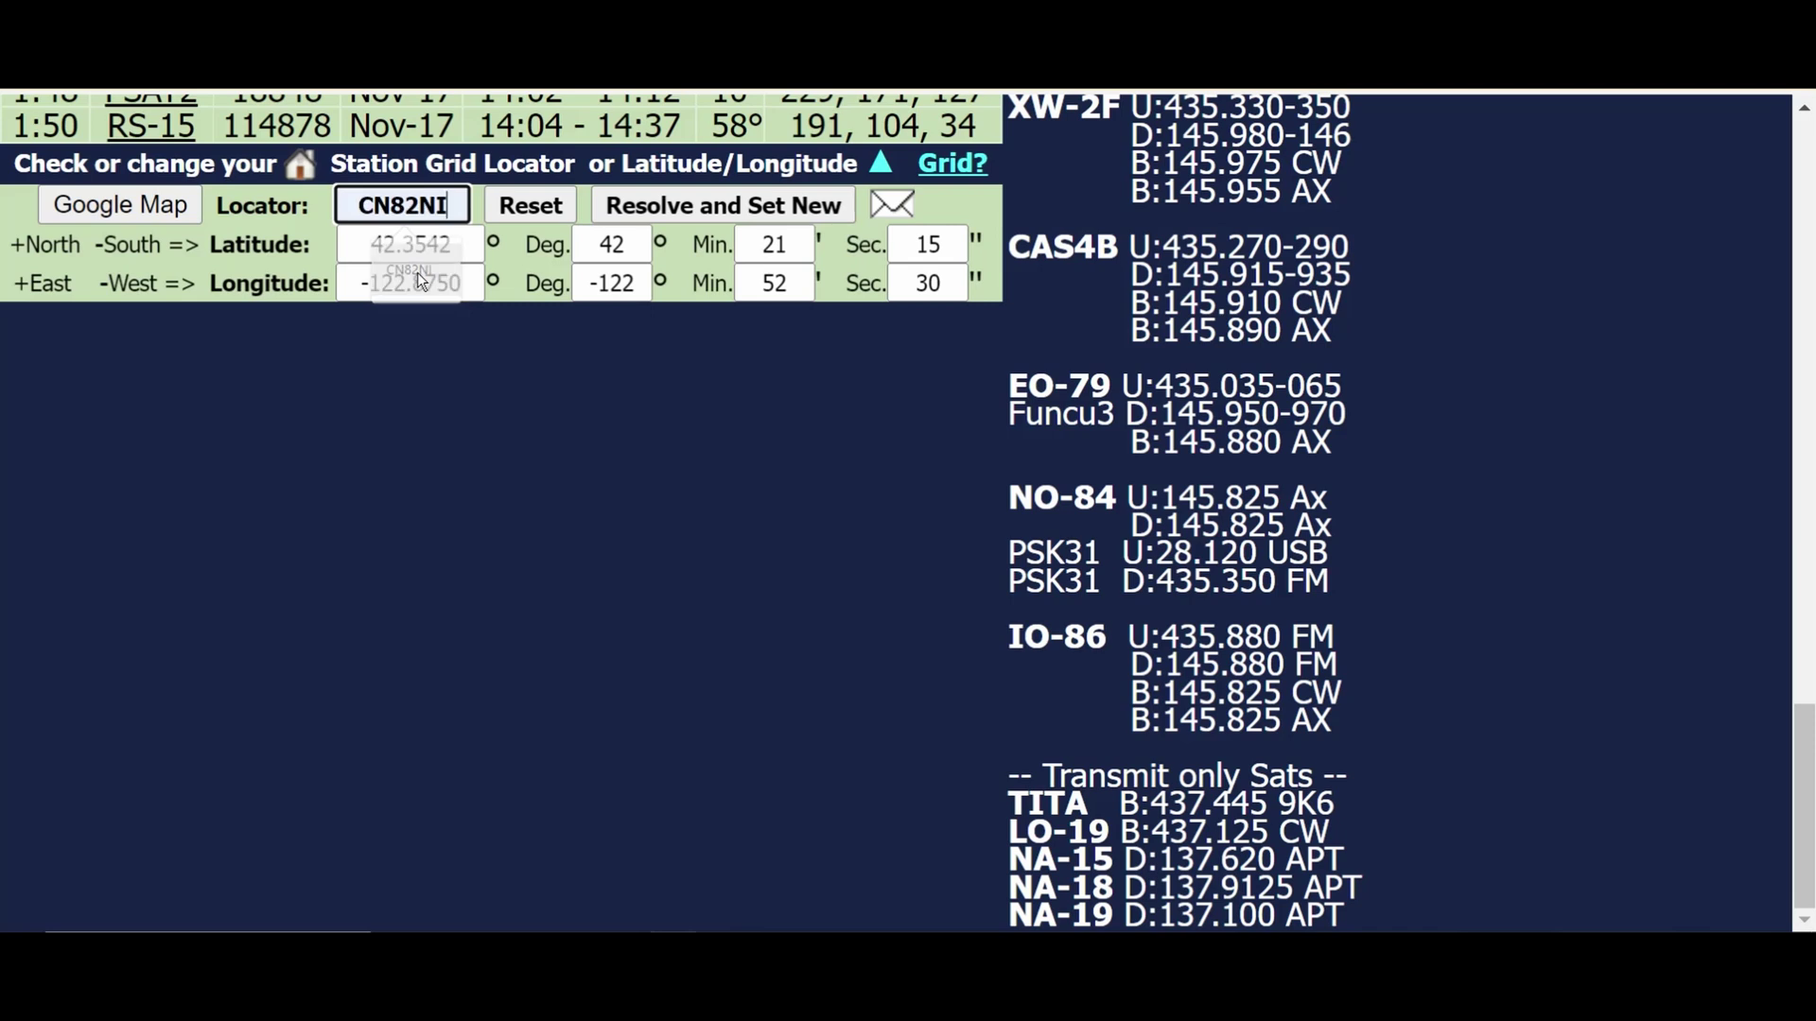
click(701, 206)
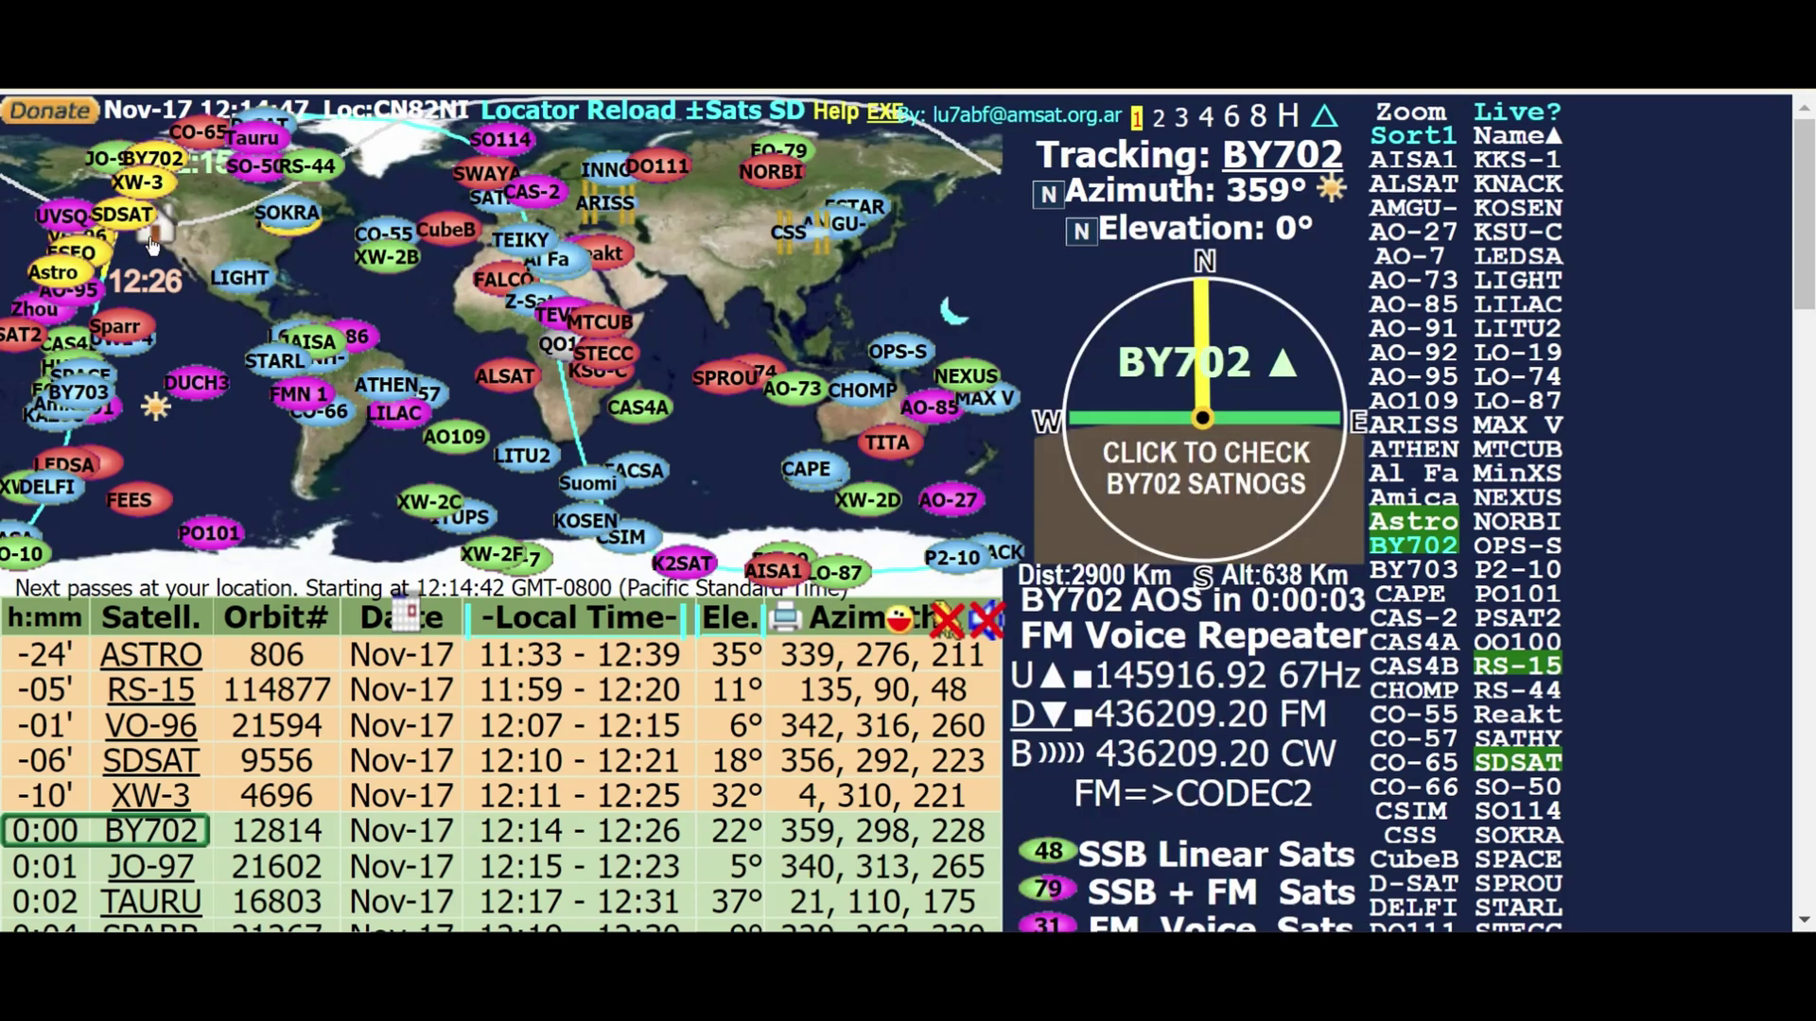
Step: Reload the pass predictions so the table lists passes from 12:15:37 GMT-0800
mouse_move(154, 244)
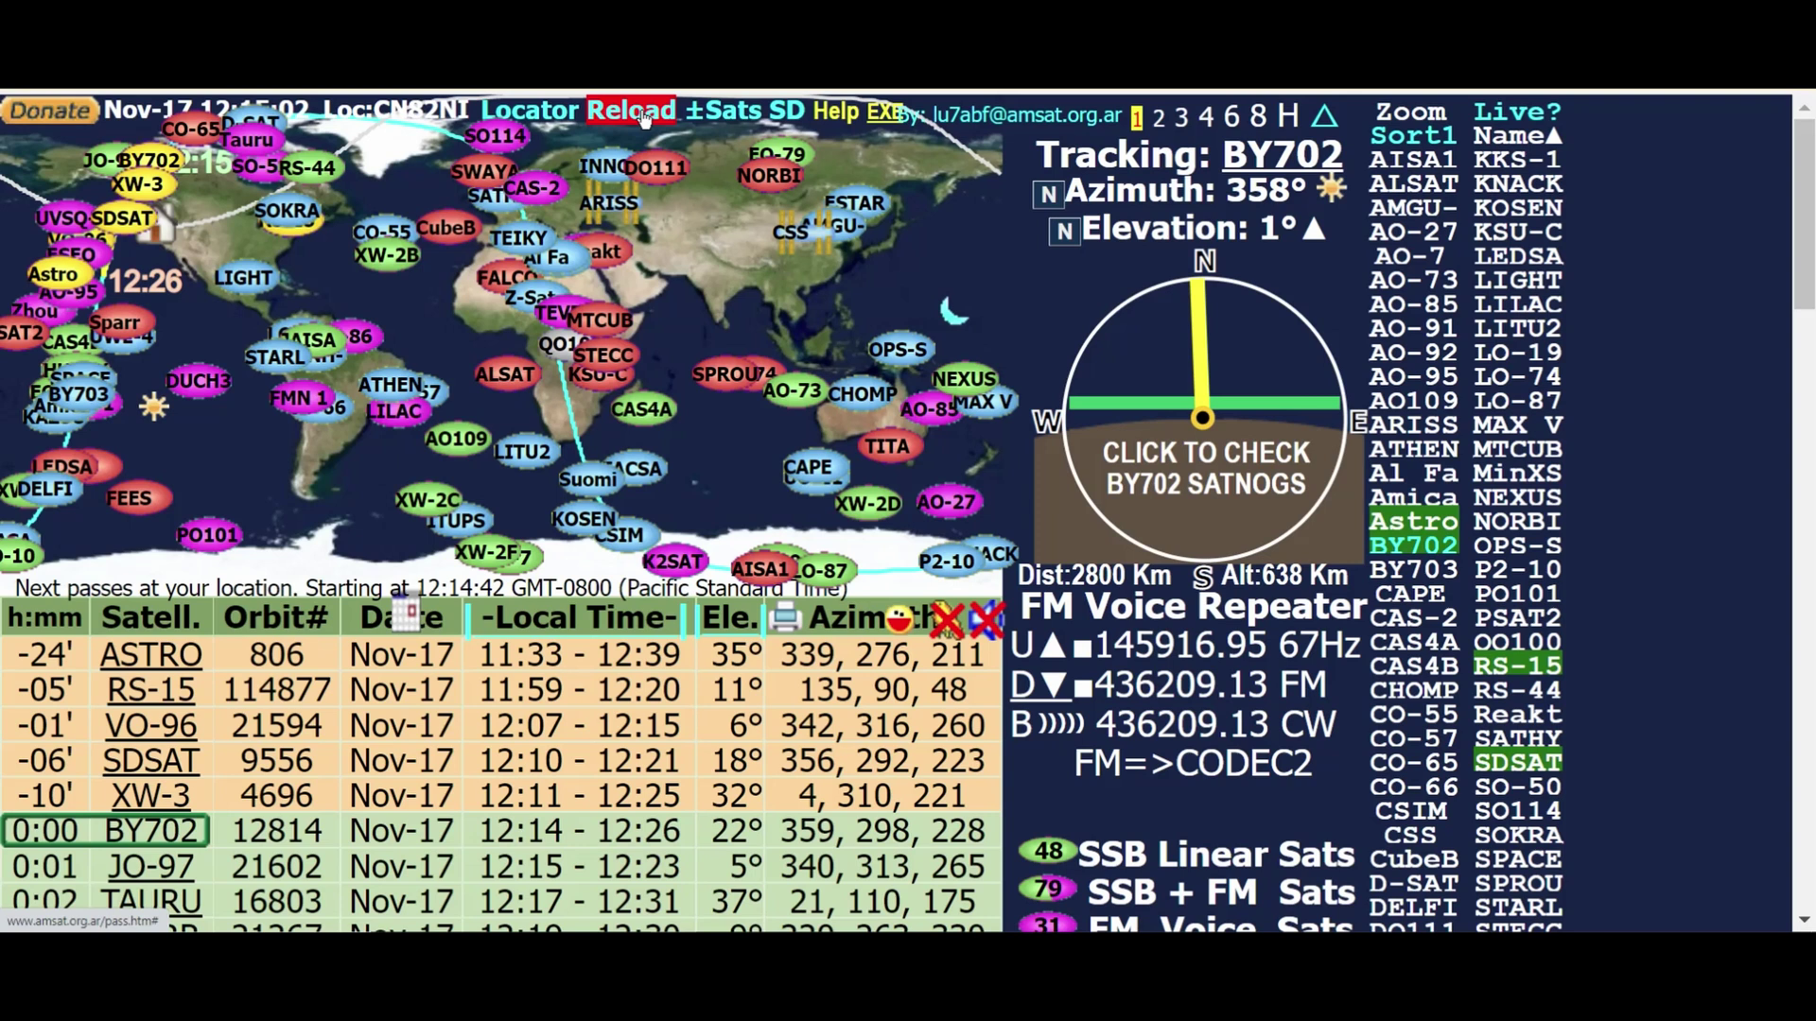
click(643, 113)
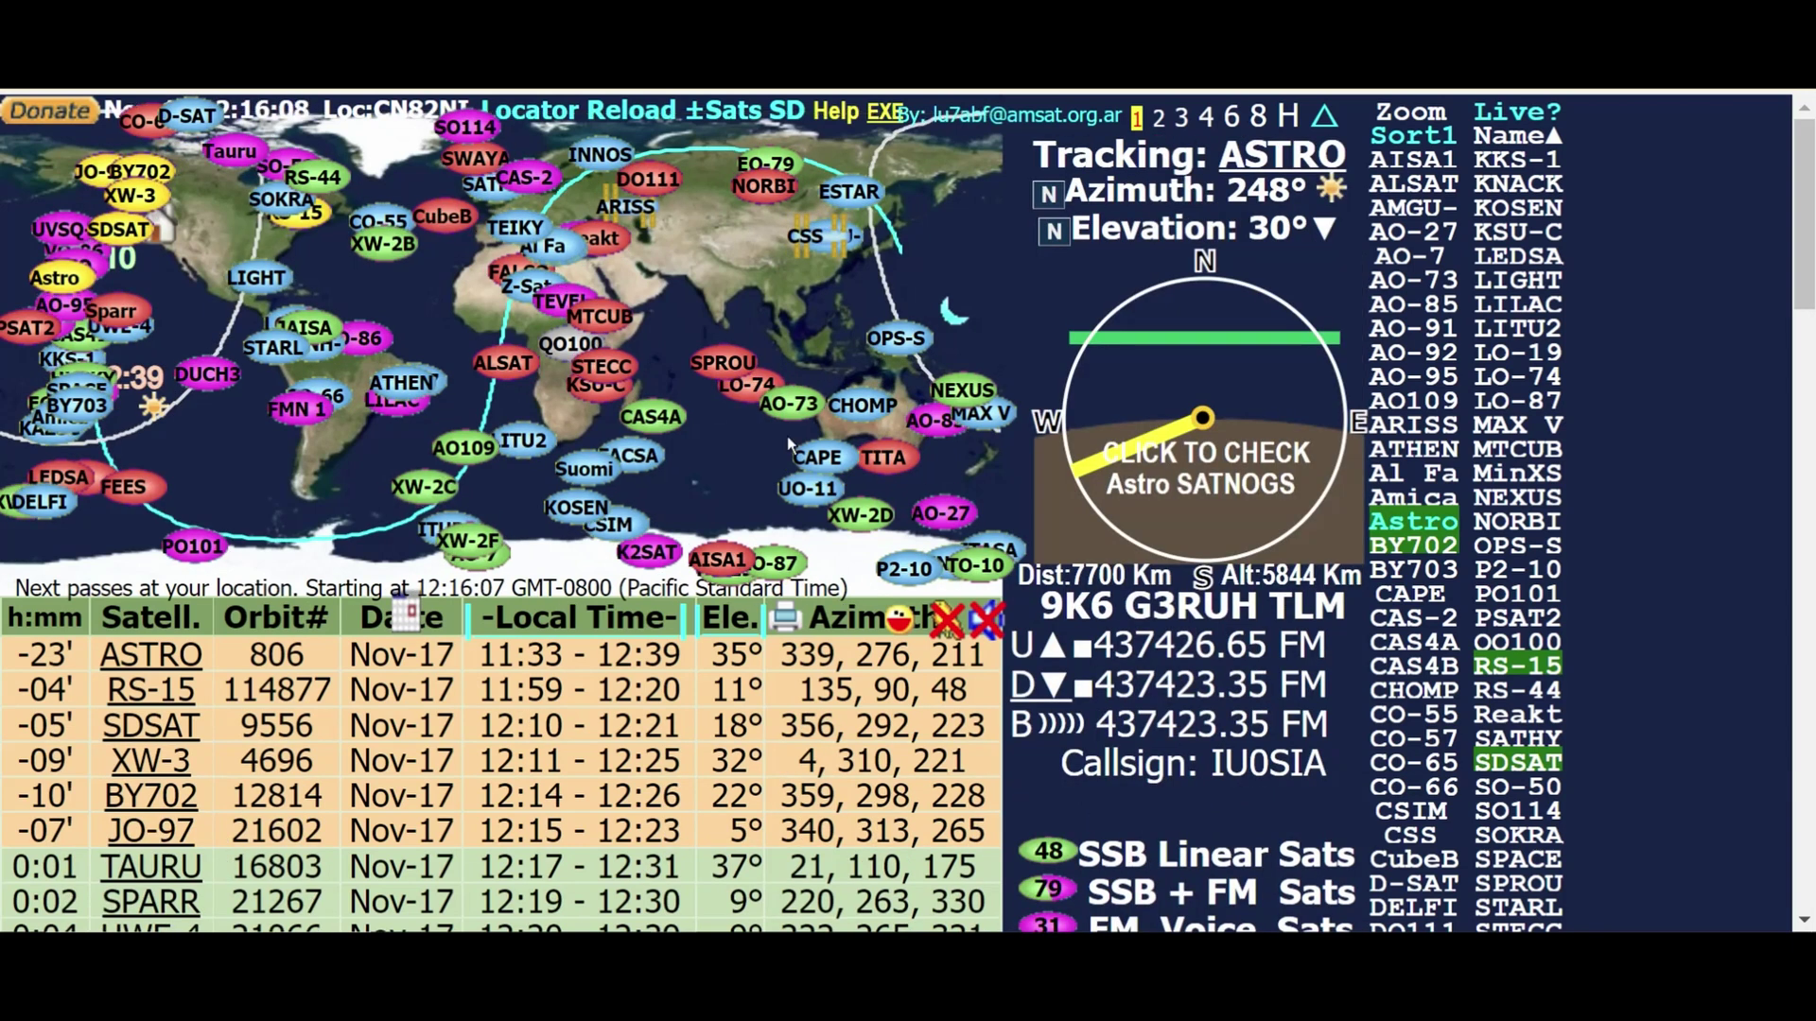
Step: Filter the map, satellite list and pass table to the 31 FM Voice Sats
scroll(787, 435, down, 4)
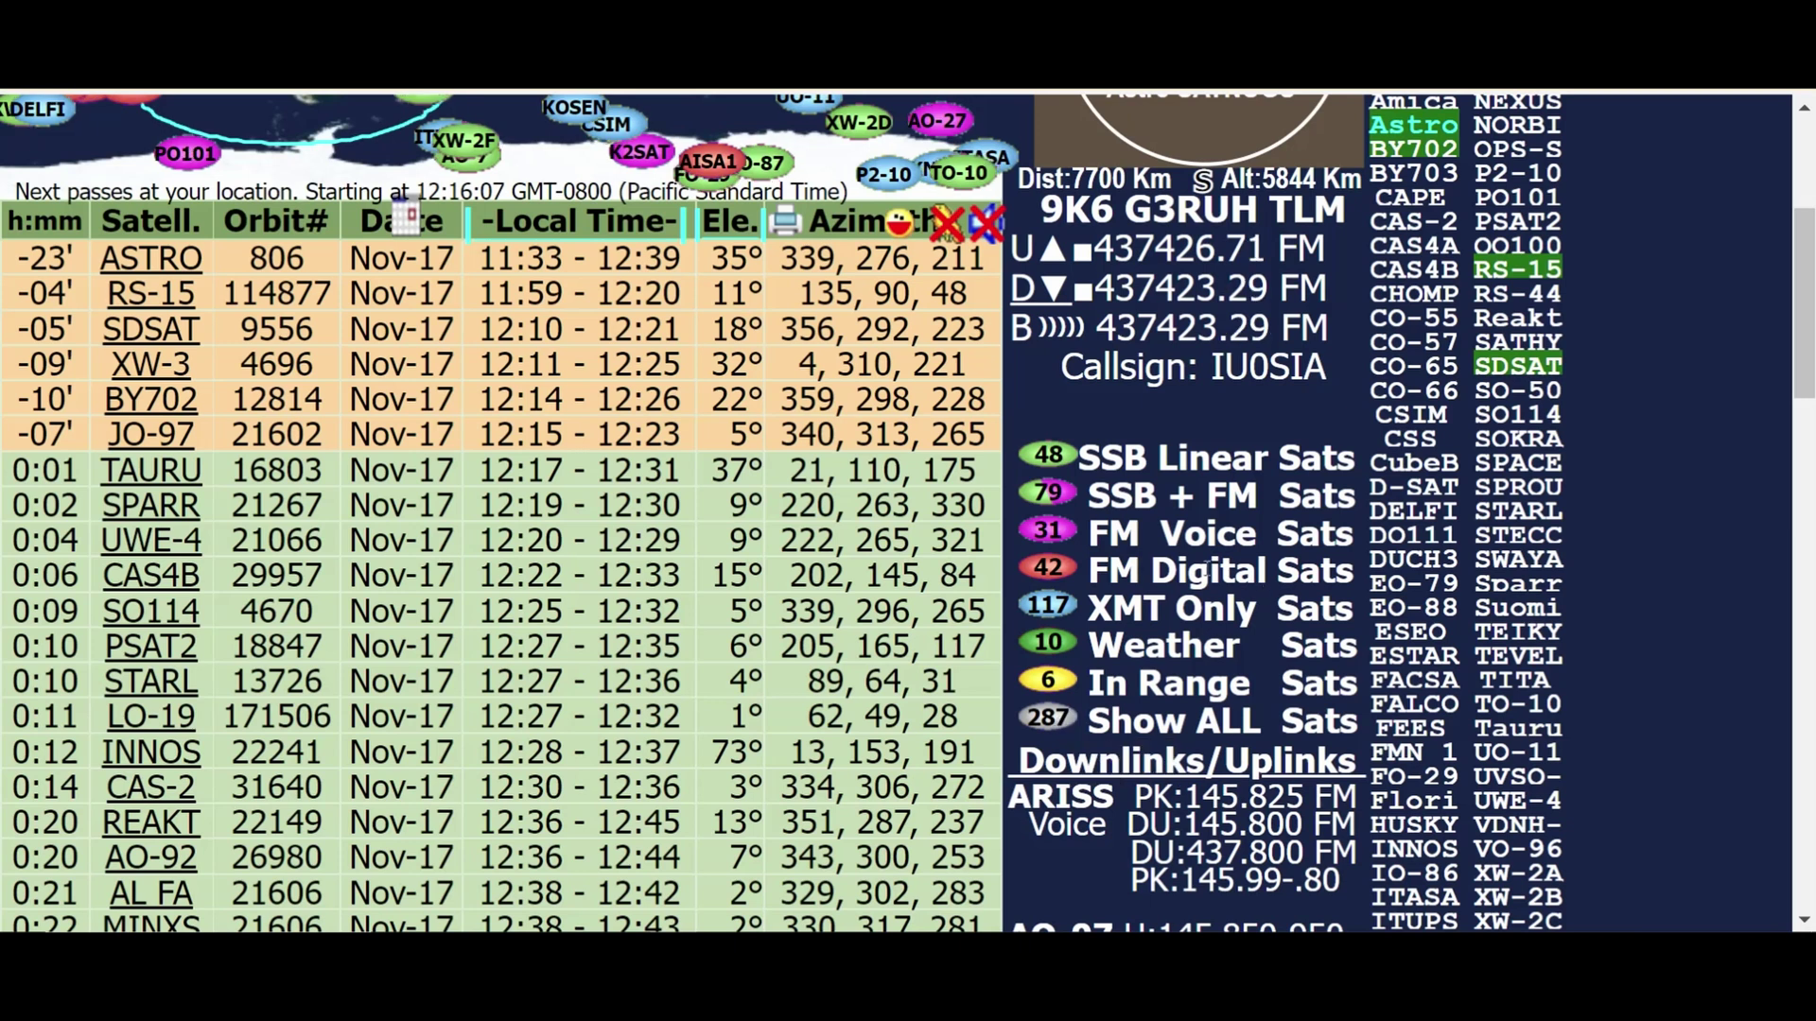
scroll(1157, 647, up, 4)
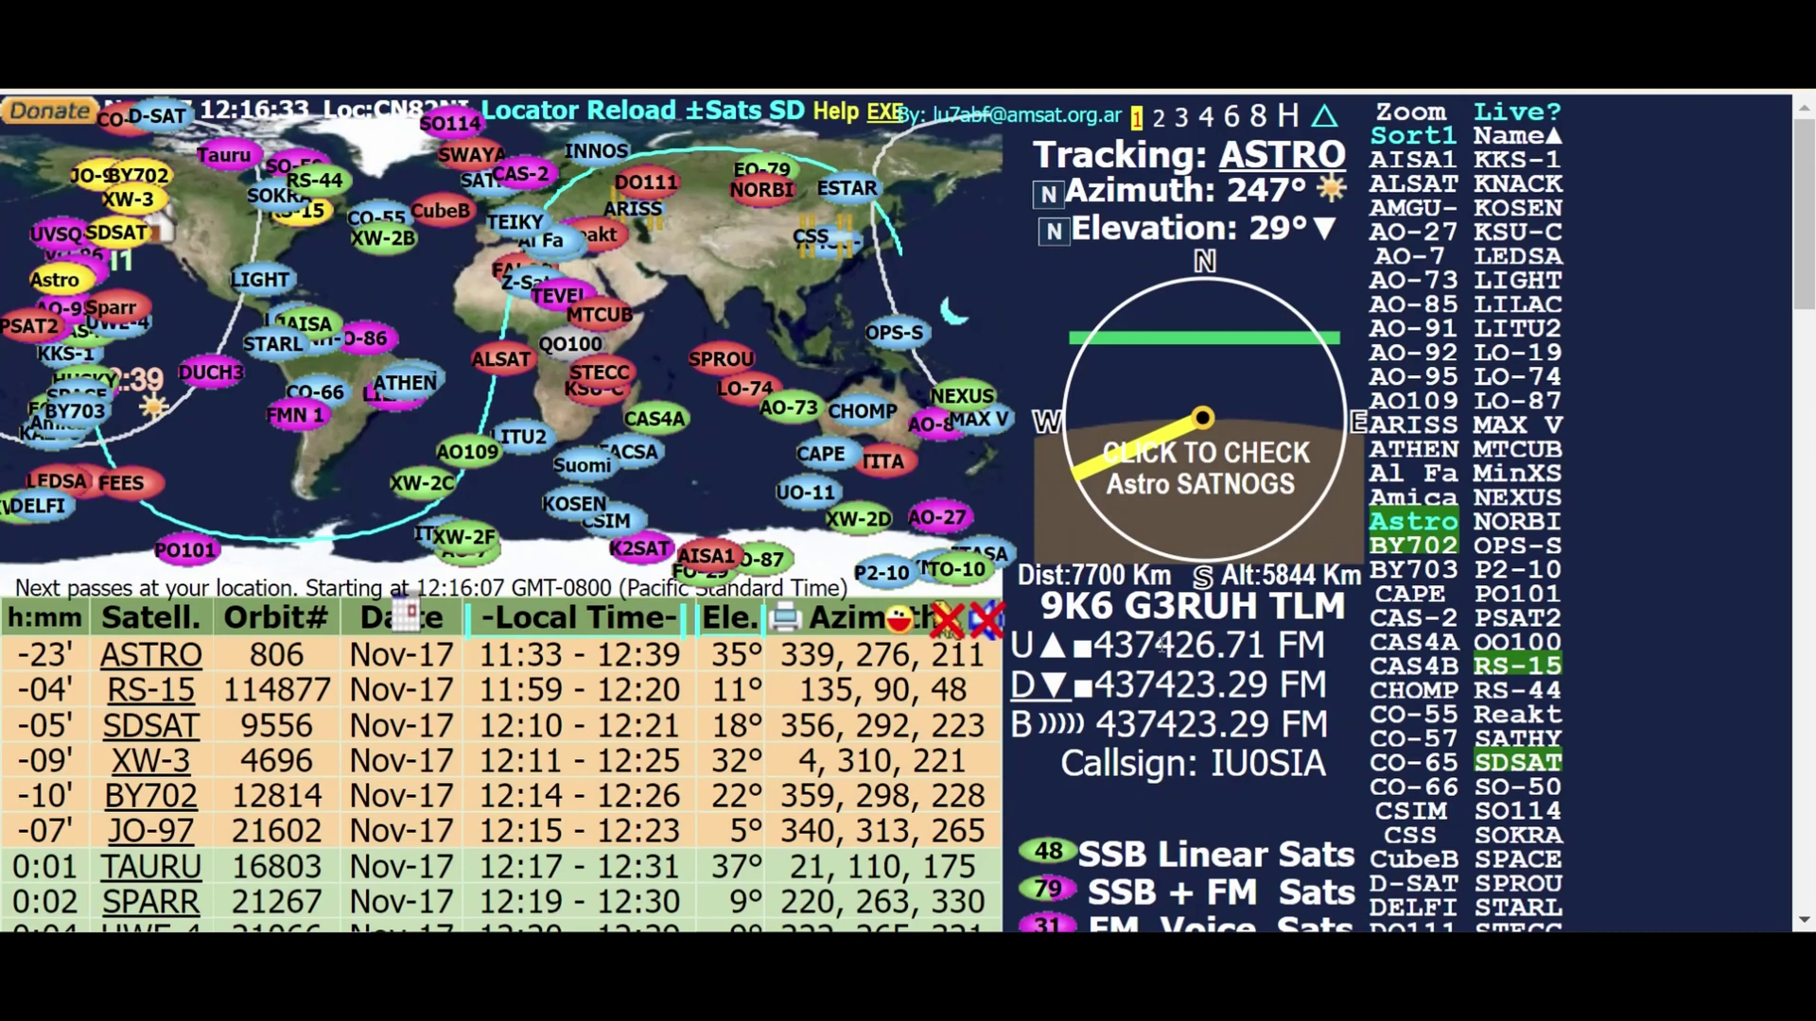
scroll(1161, 649, down, 4)
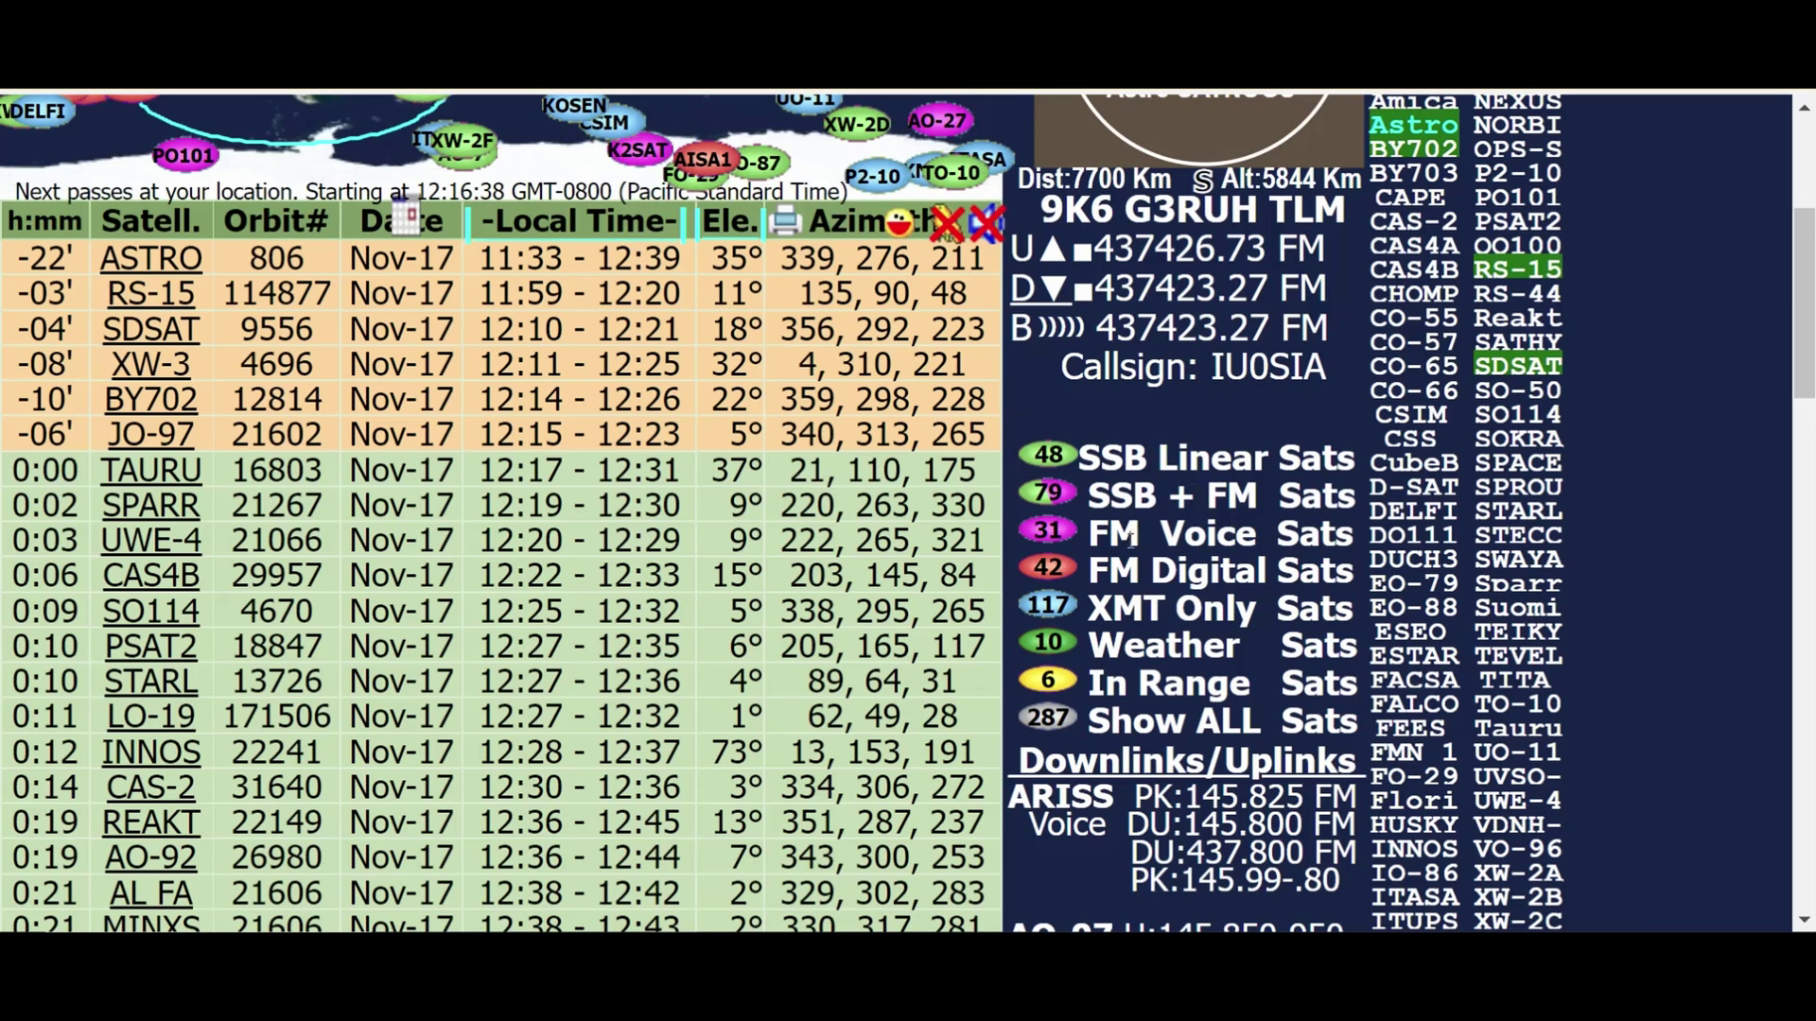
click(1051, 539)
Step: Track AO-92 from the pass table to show its azimuth, elevation and AOS countdown
scroll(1055, 541, up, 4)
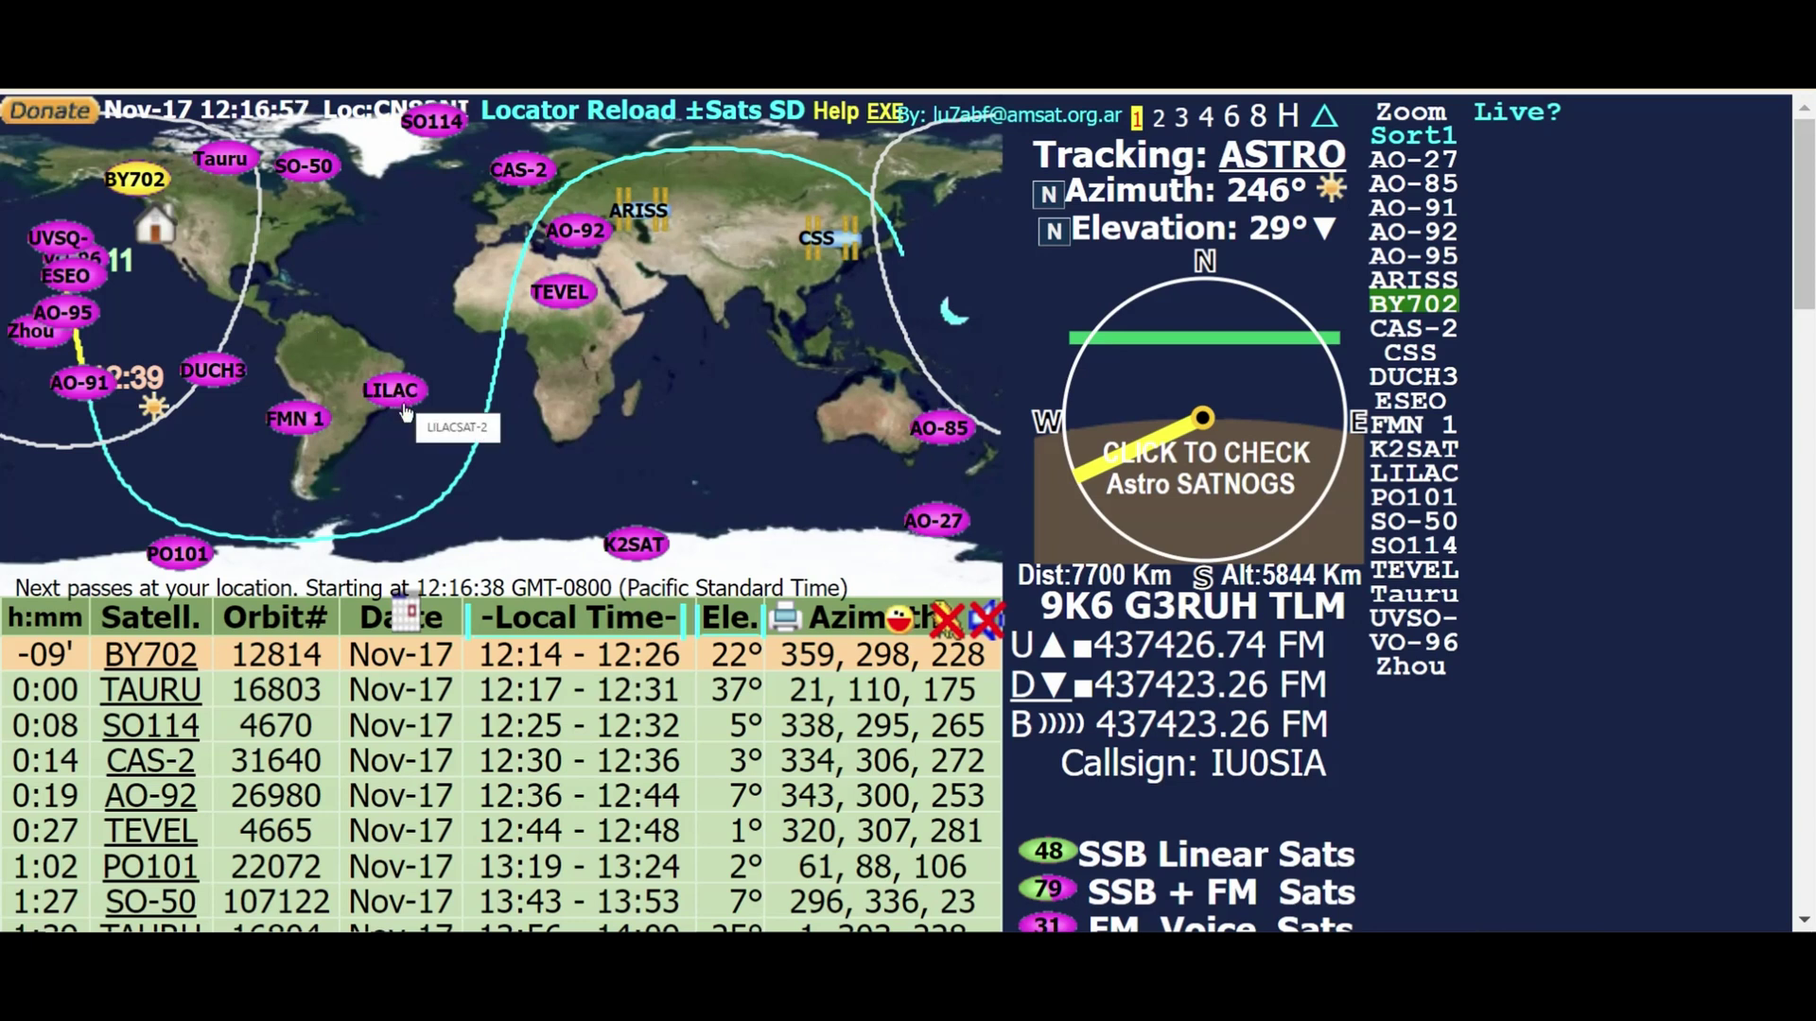
scroll(412, 750, down, 4)
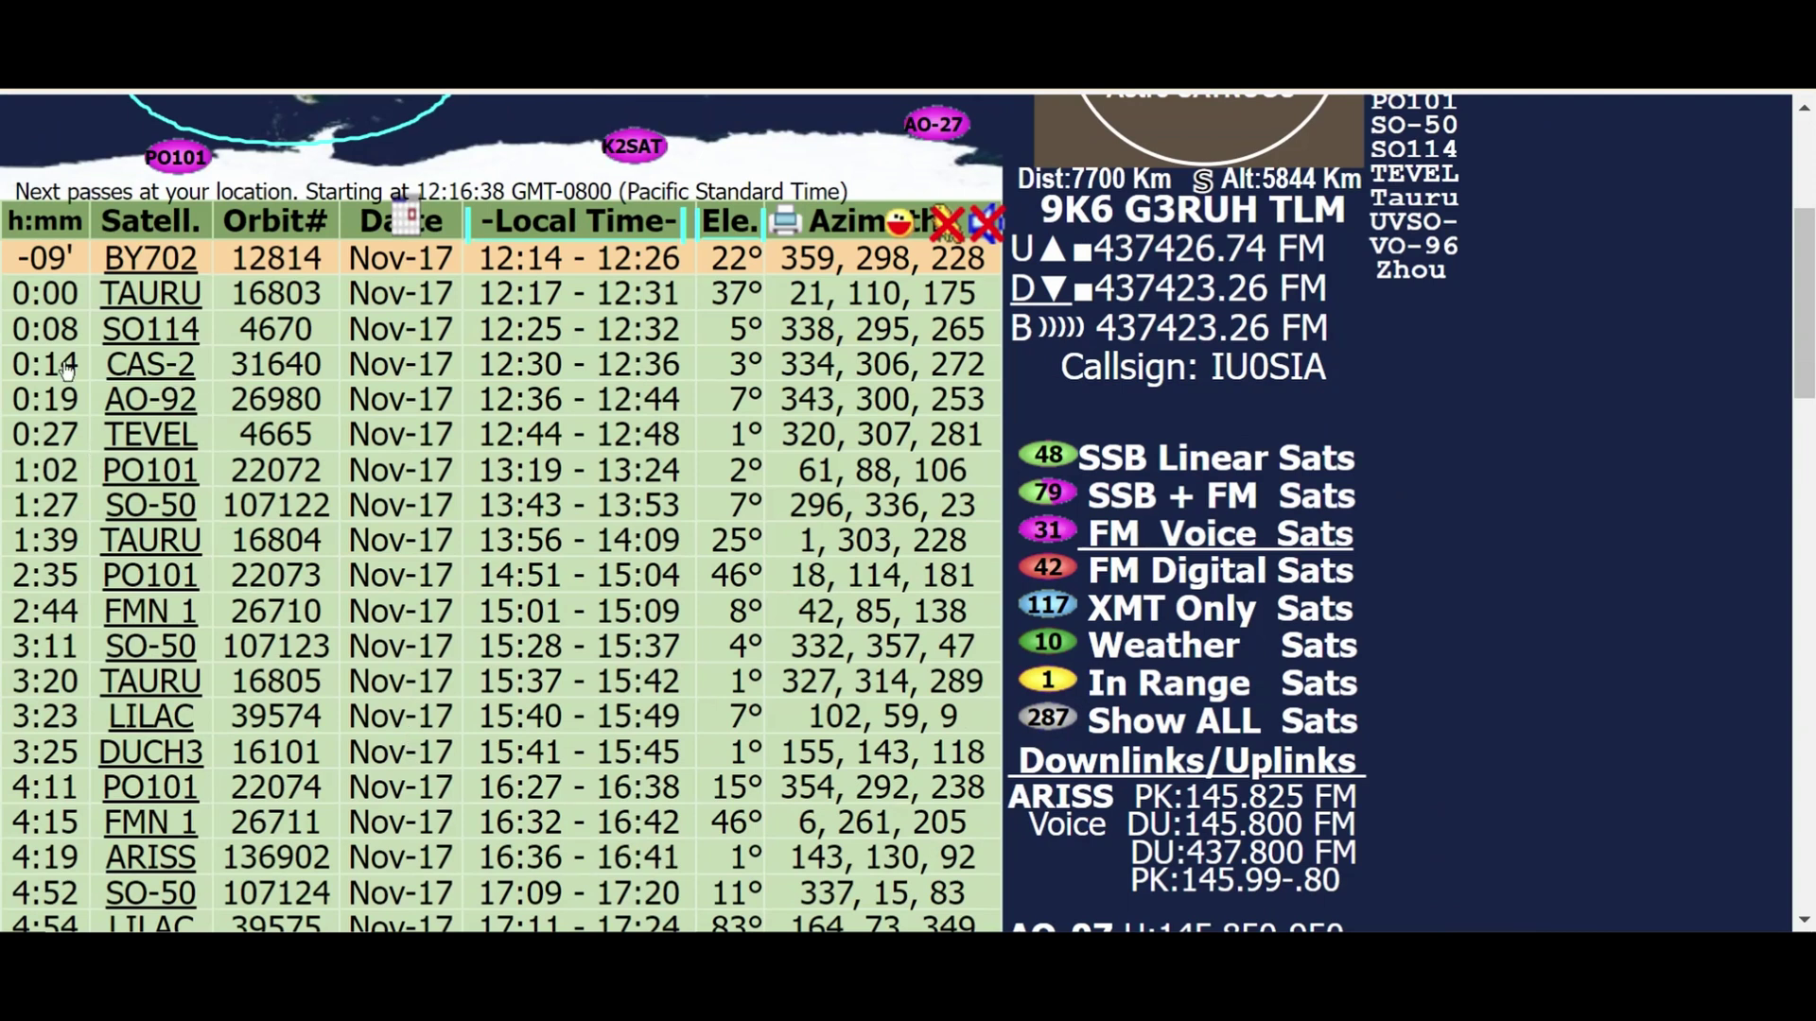
click(159, 408)
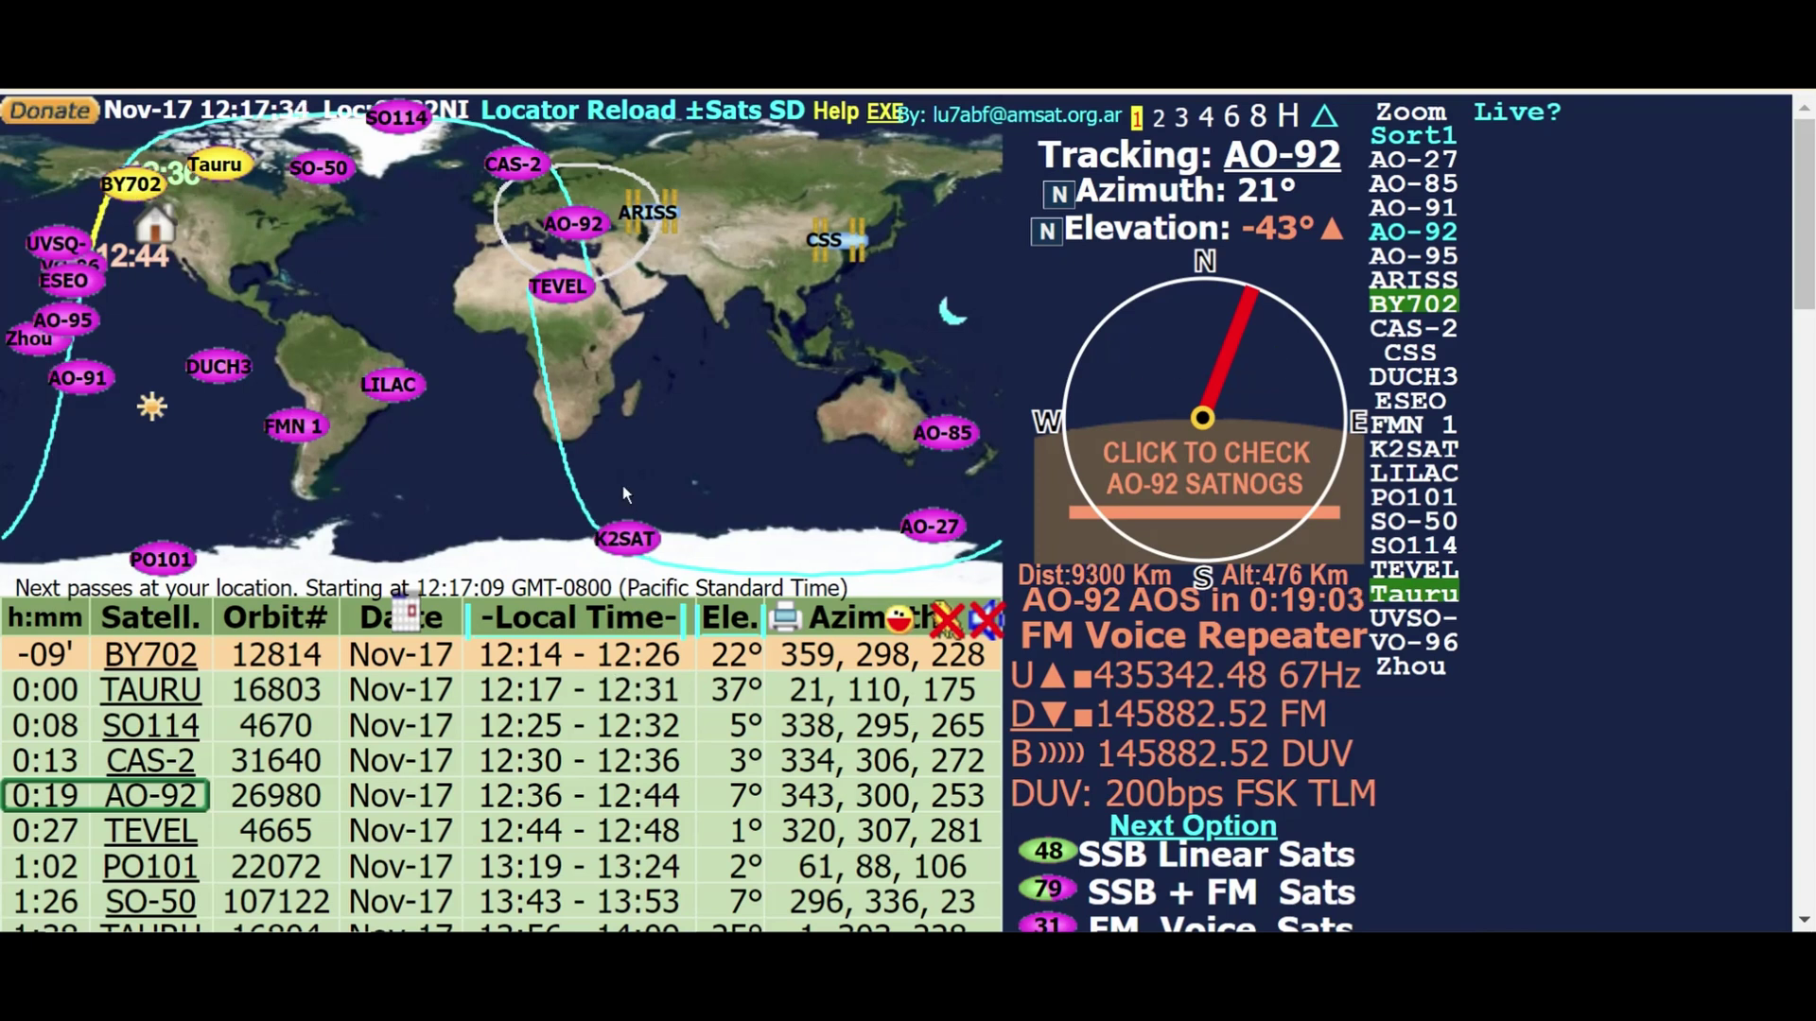
scroll(623, 486, down, 4)
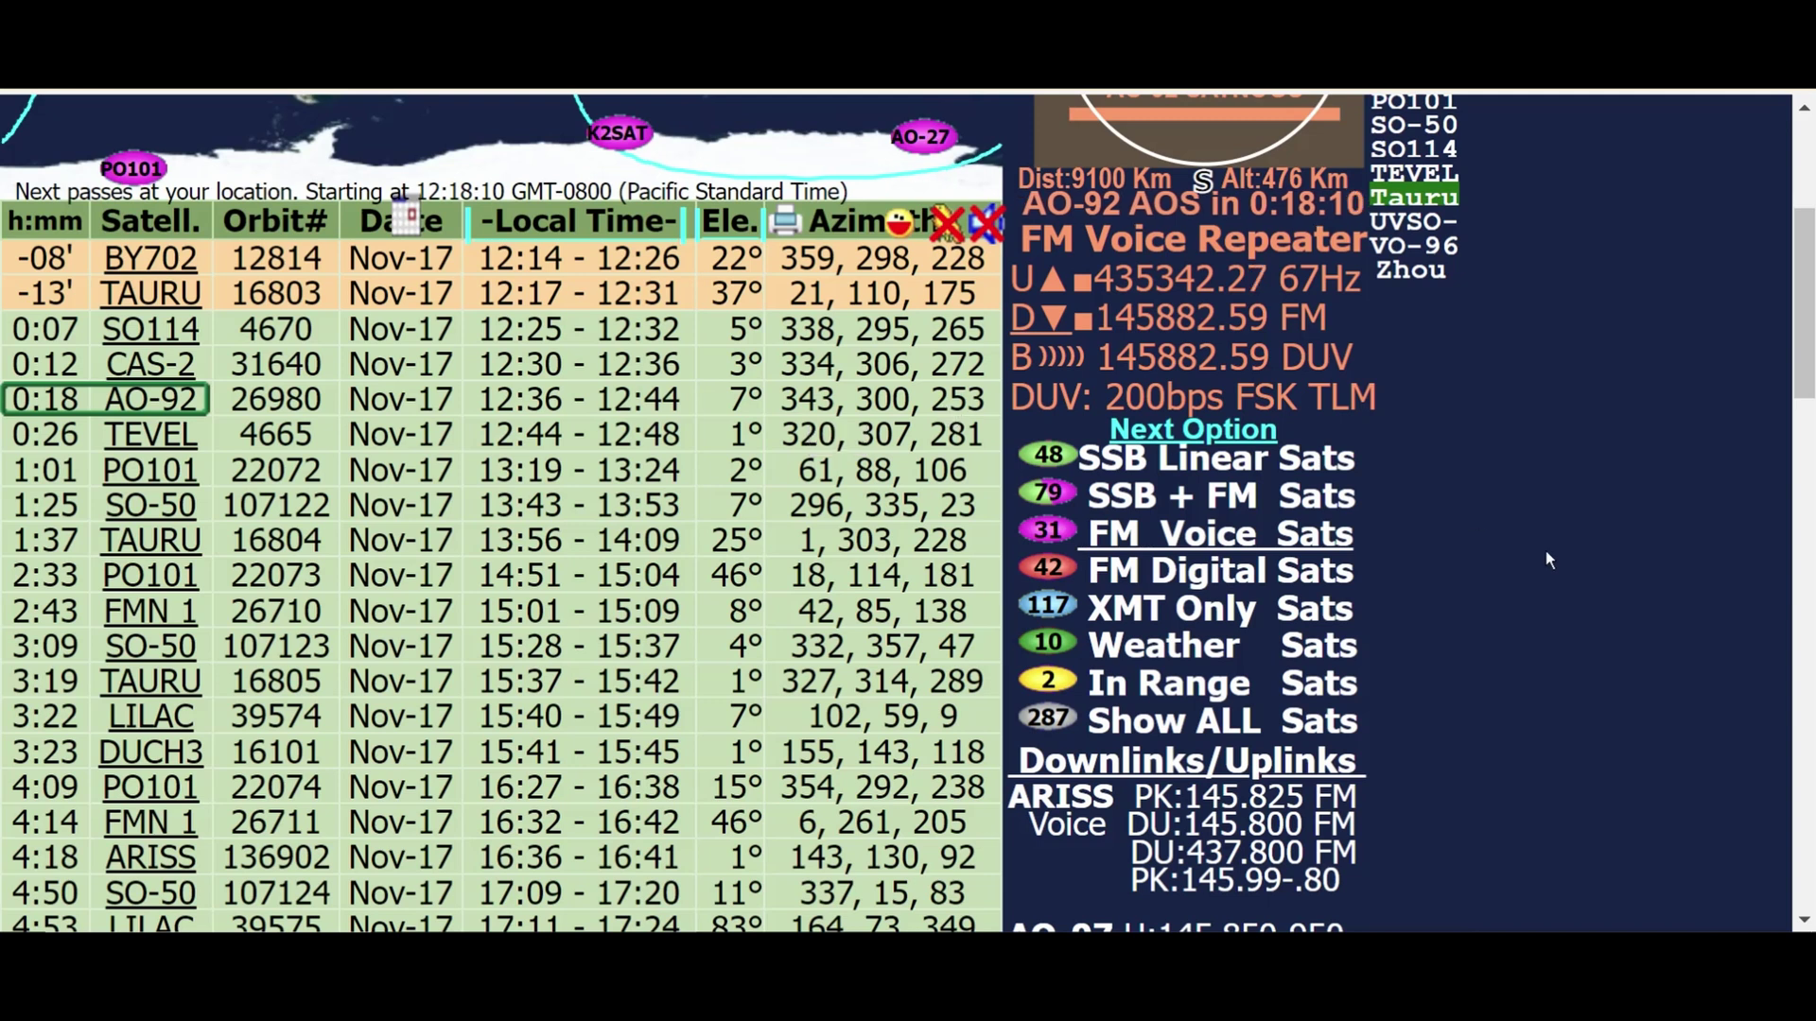
scroll(1546, 553, down, 4)
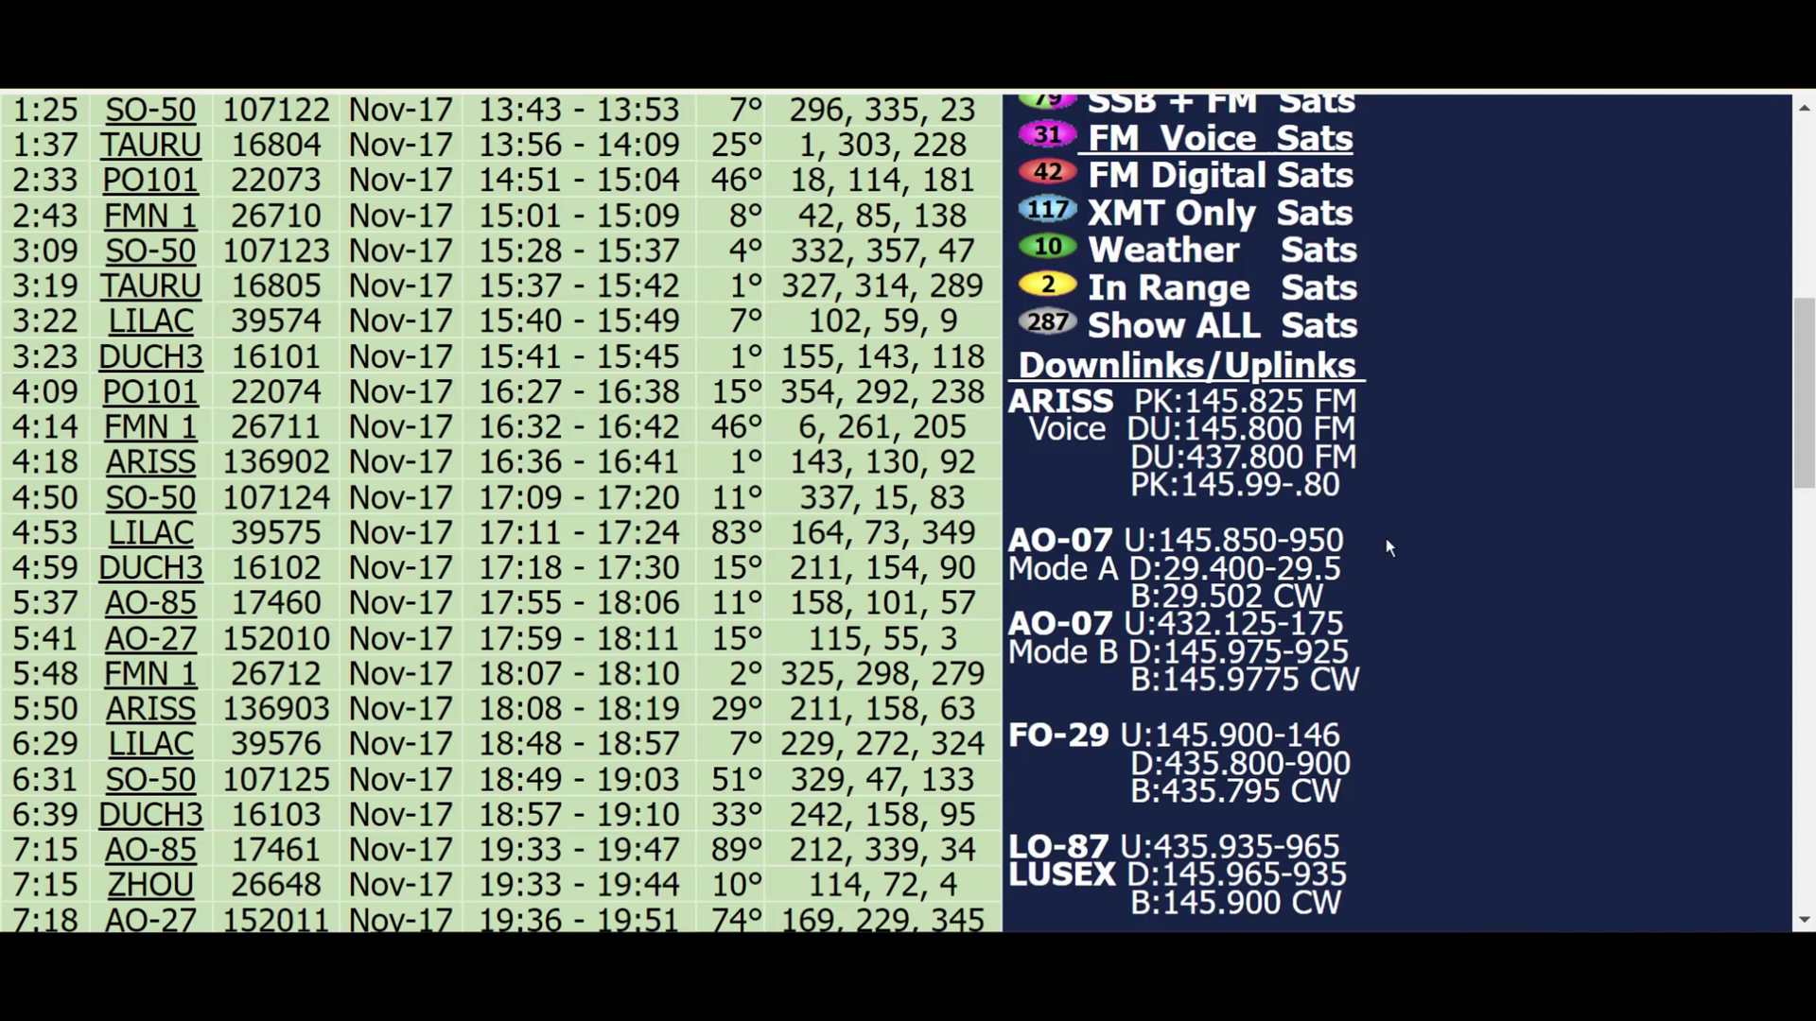
scroll(1386, 537, up, 8)
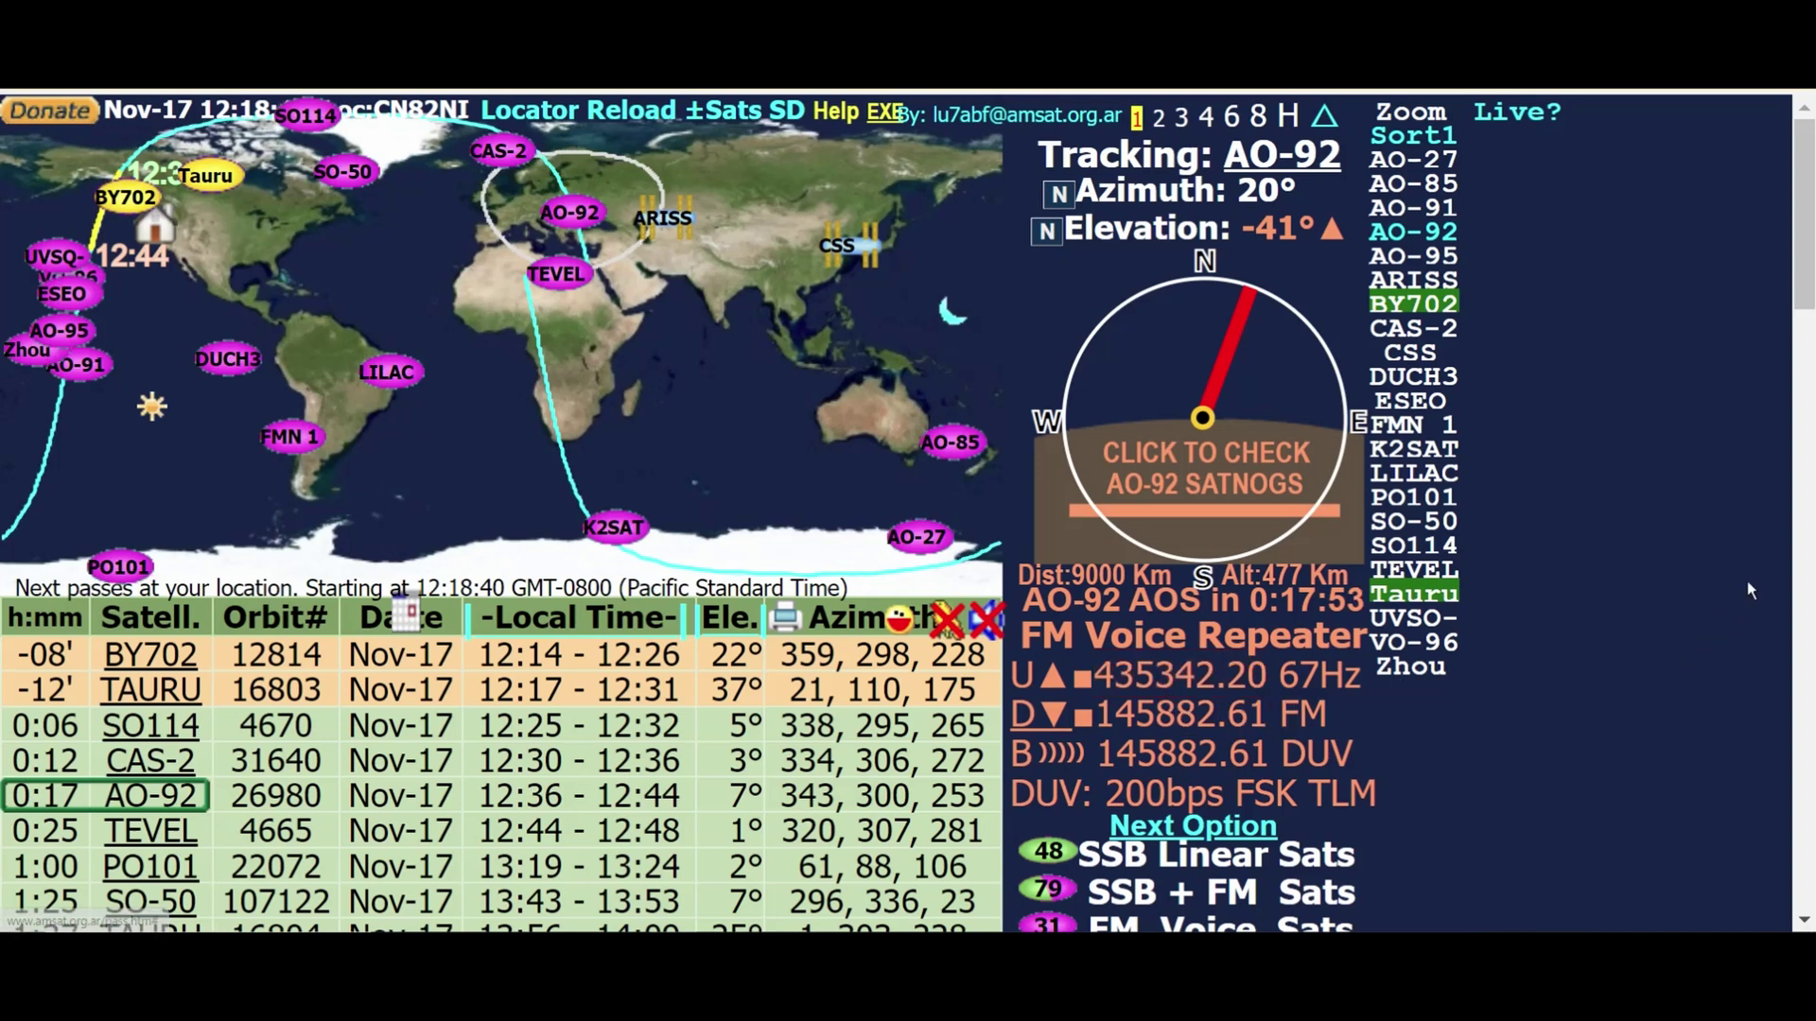
scroll(1808, 246, down, 2)
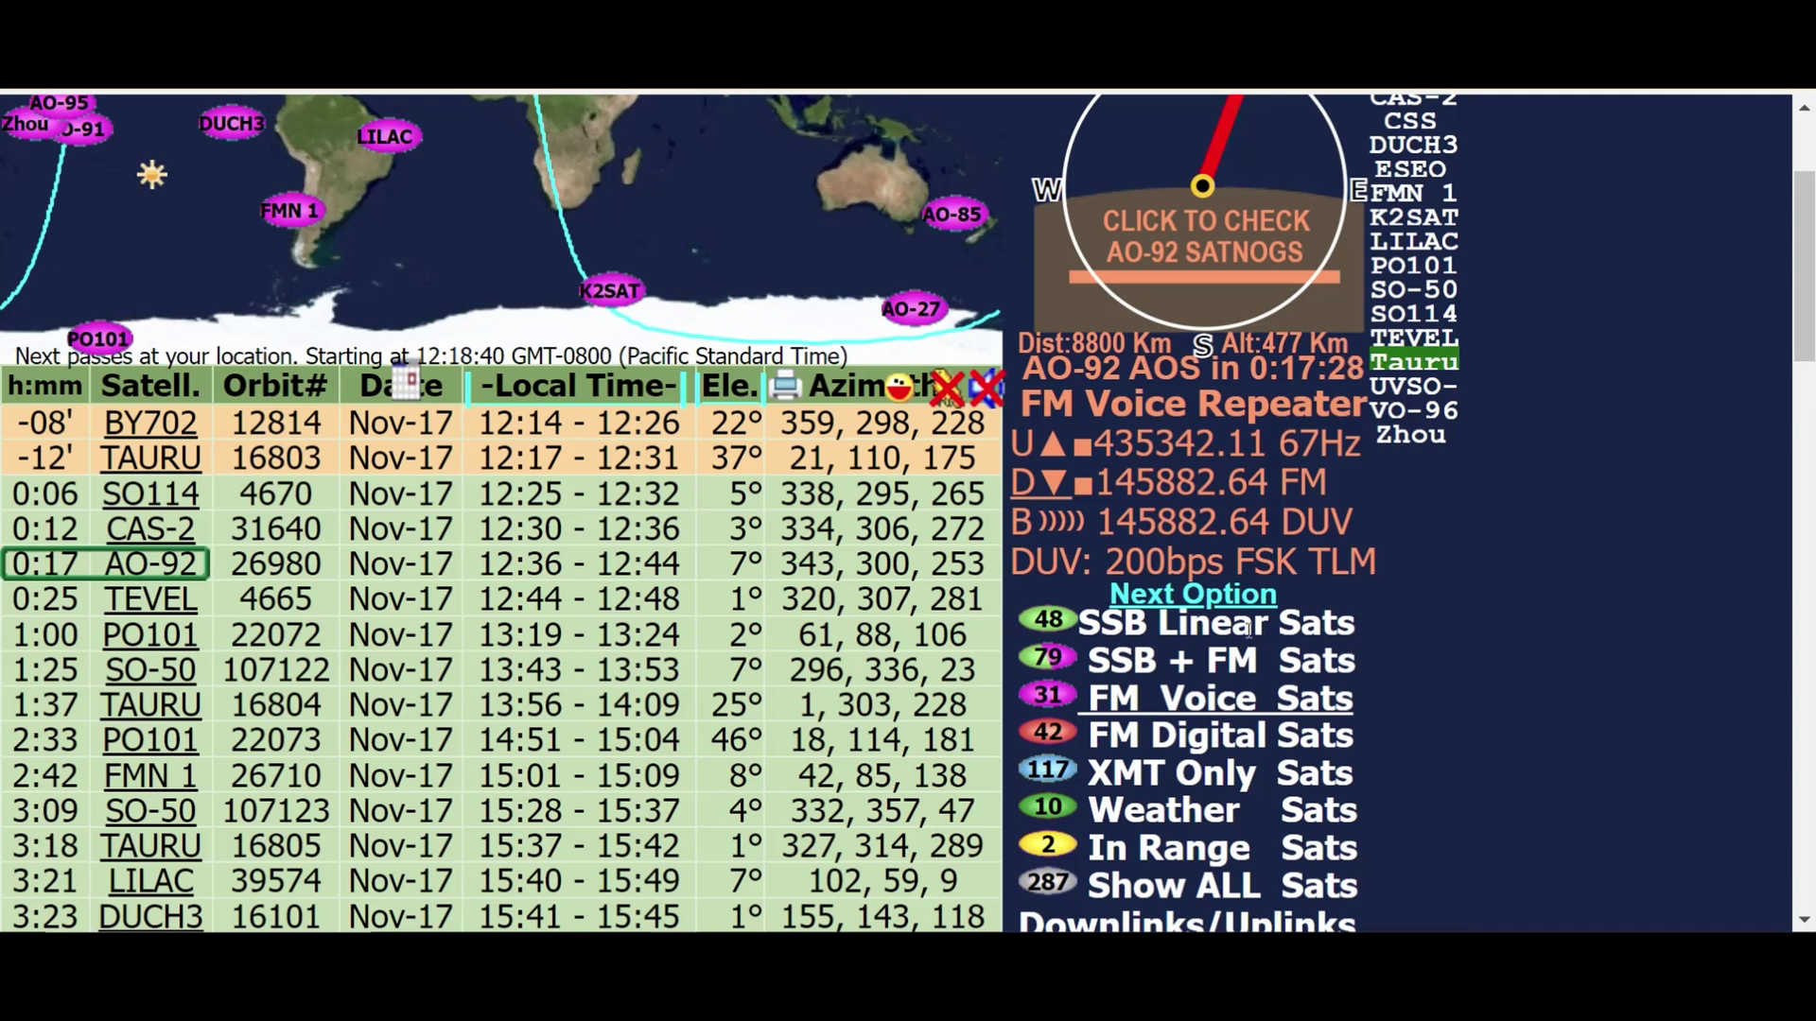
Step: Show only SSB Linear Sats passes and track RS-15 with its Mode-A transponder frequencies
click(1051, 627)
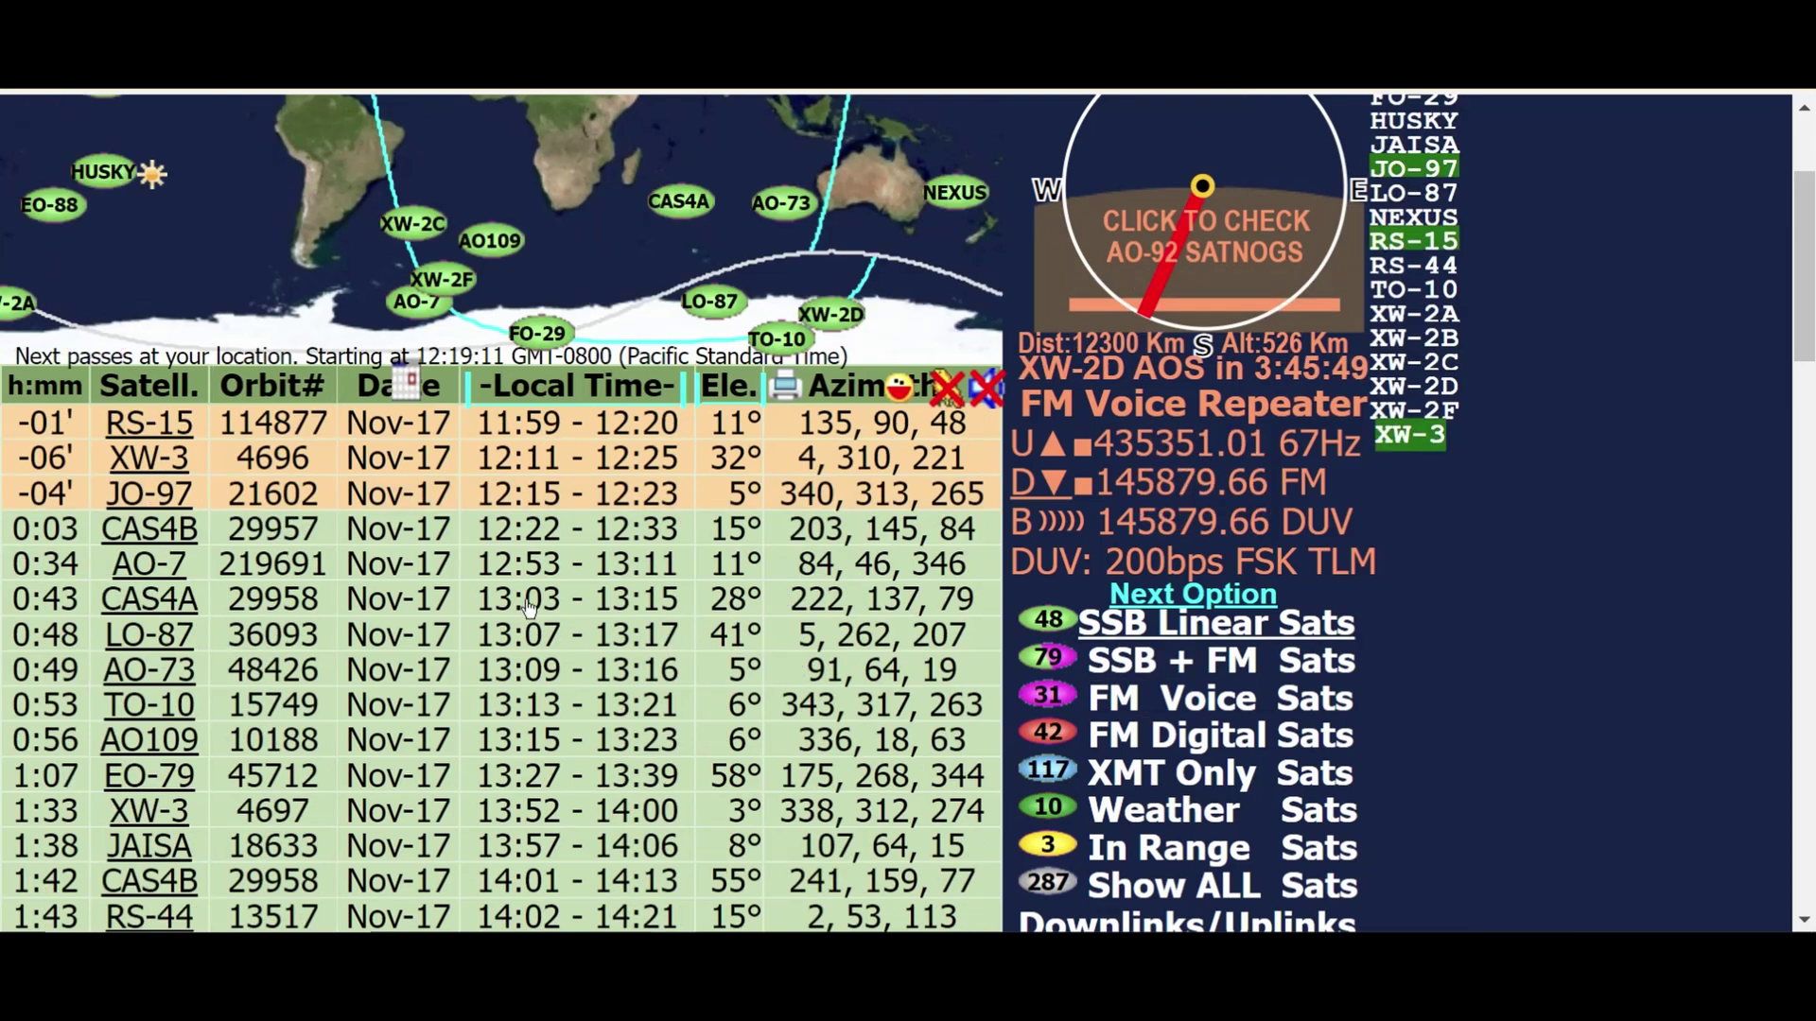
scroll(575, 605, up, 3)
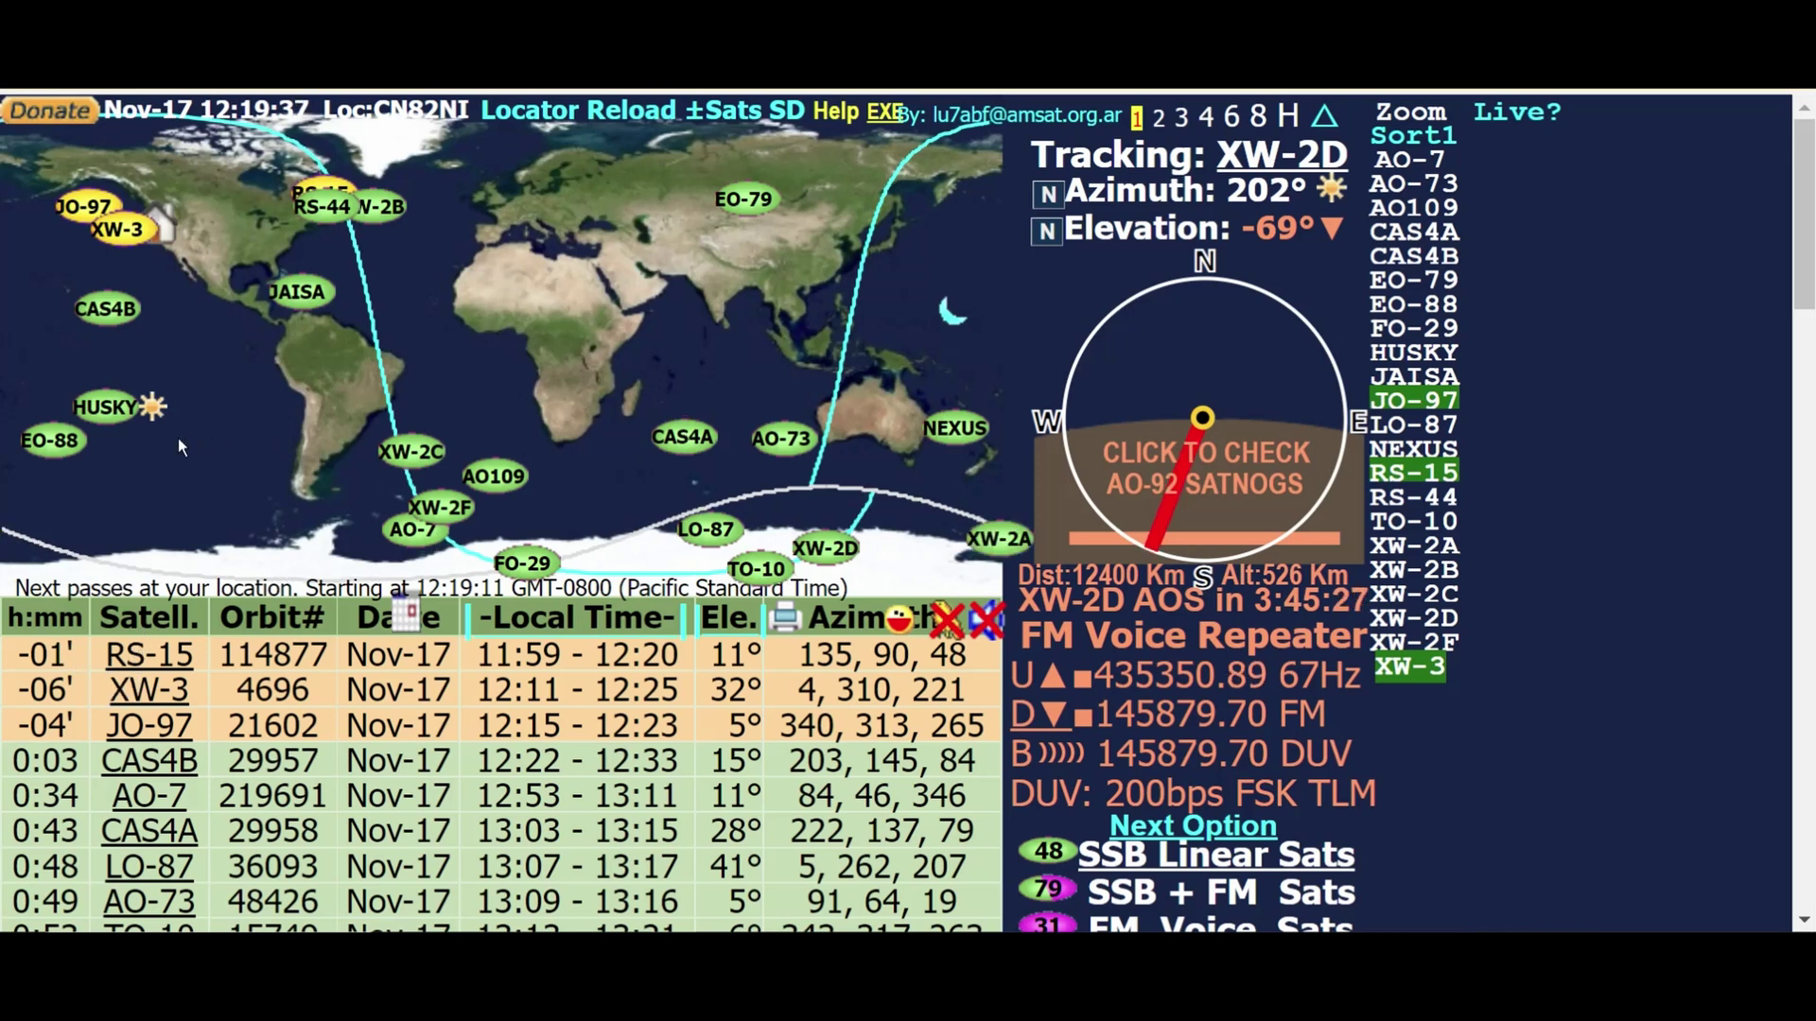
click(144, 665)
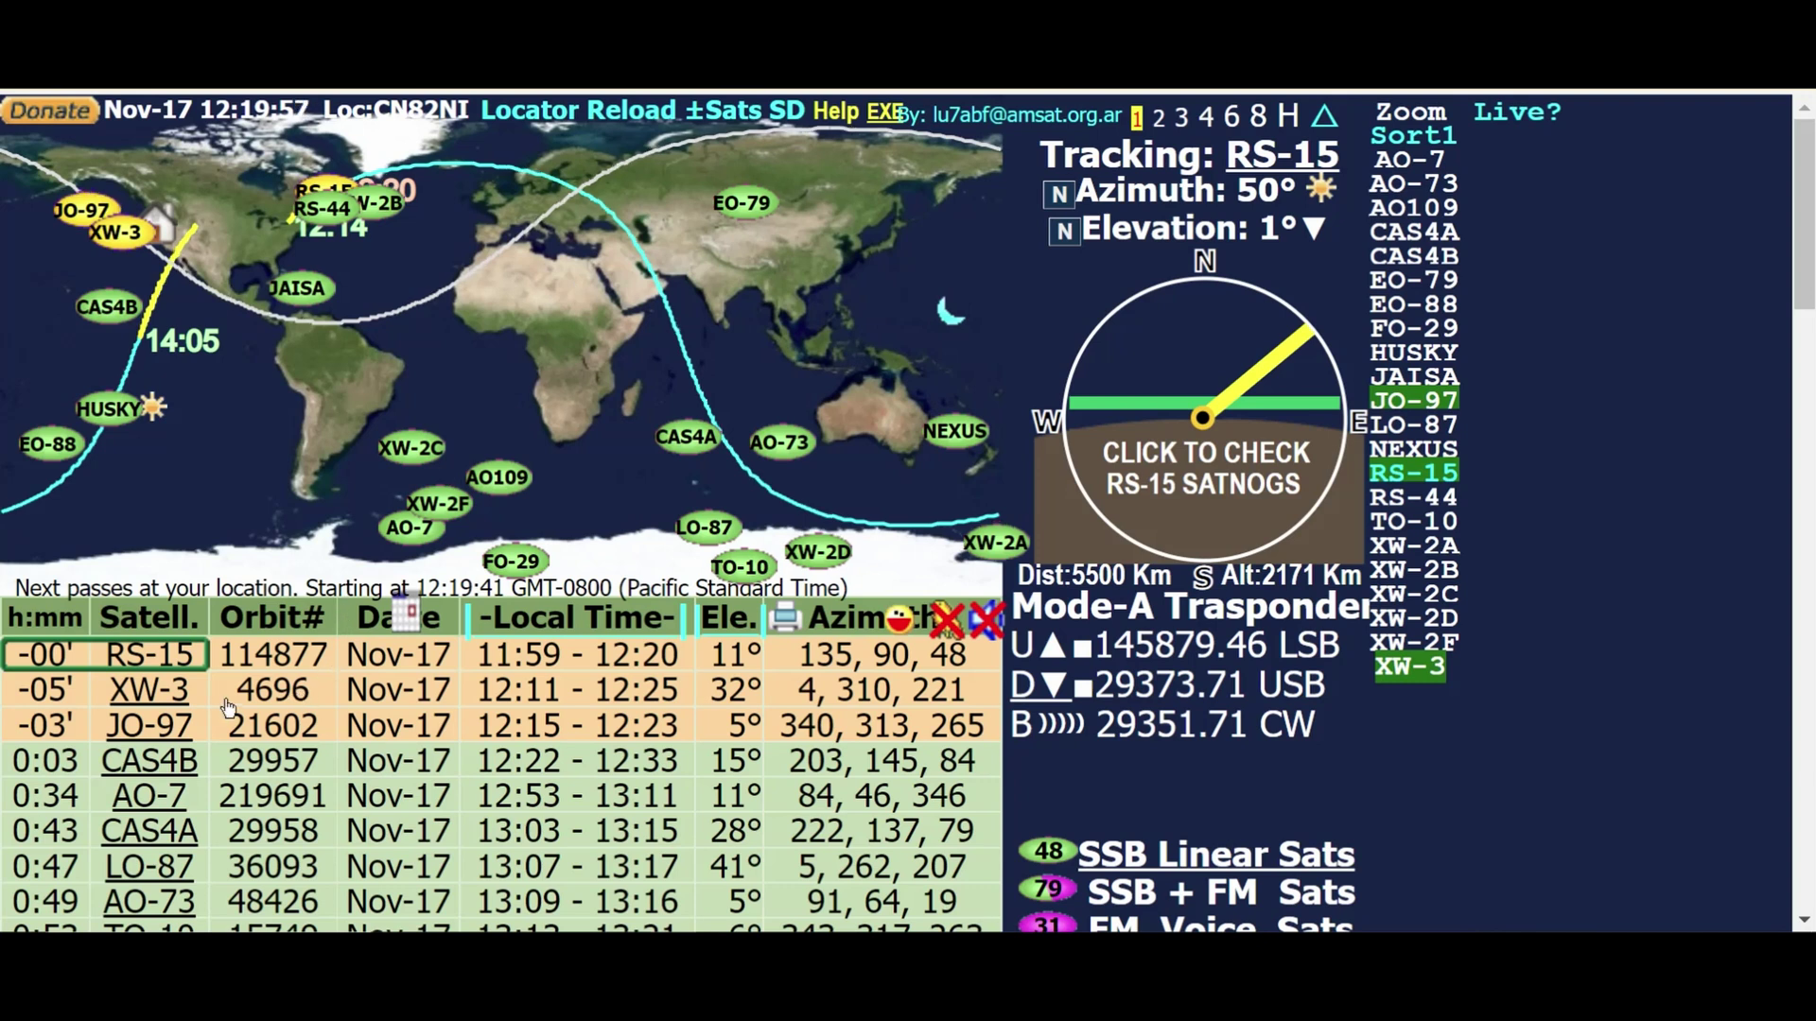
Step: Switch tracking to XW-3, showing 145872.38 LSB uplink and 435172.89 USB downlink
click(172, 700)
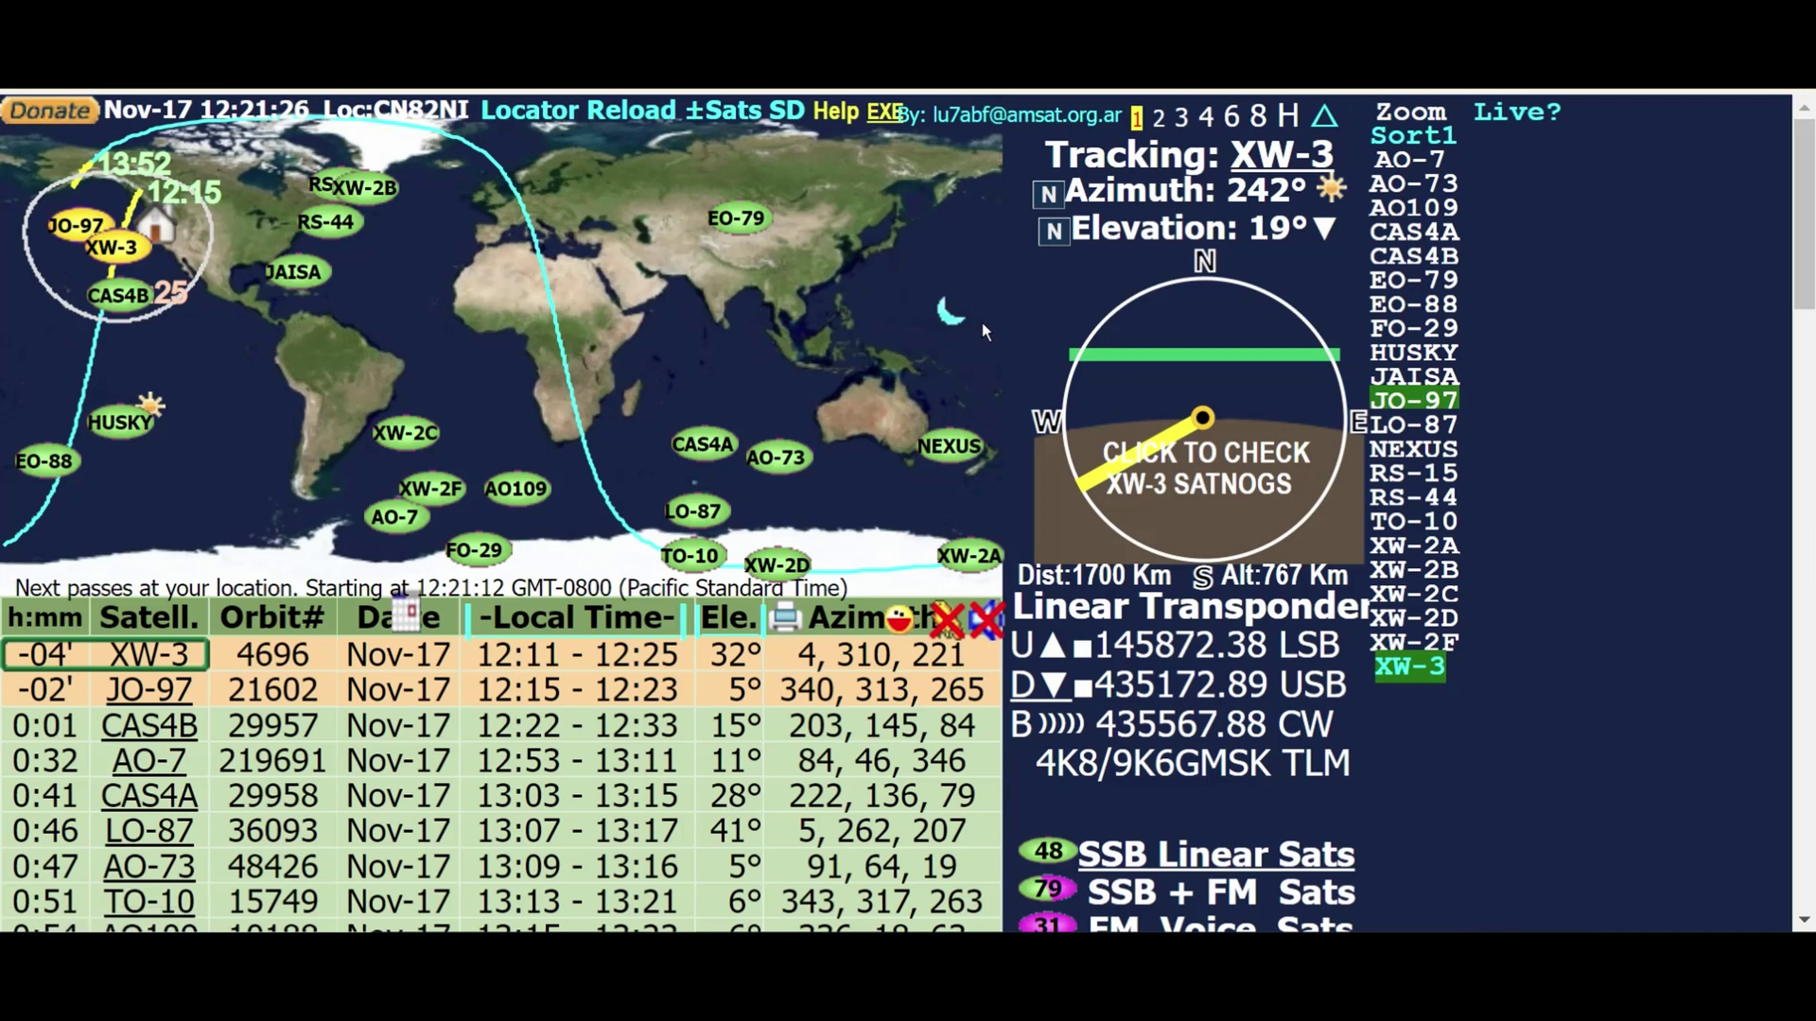
Step: Scroll down through the later passes in the table and back up to the top
scroll(982, 327, down, 4)
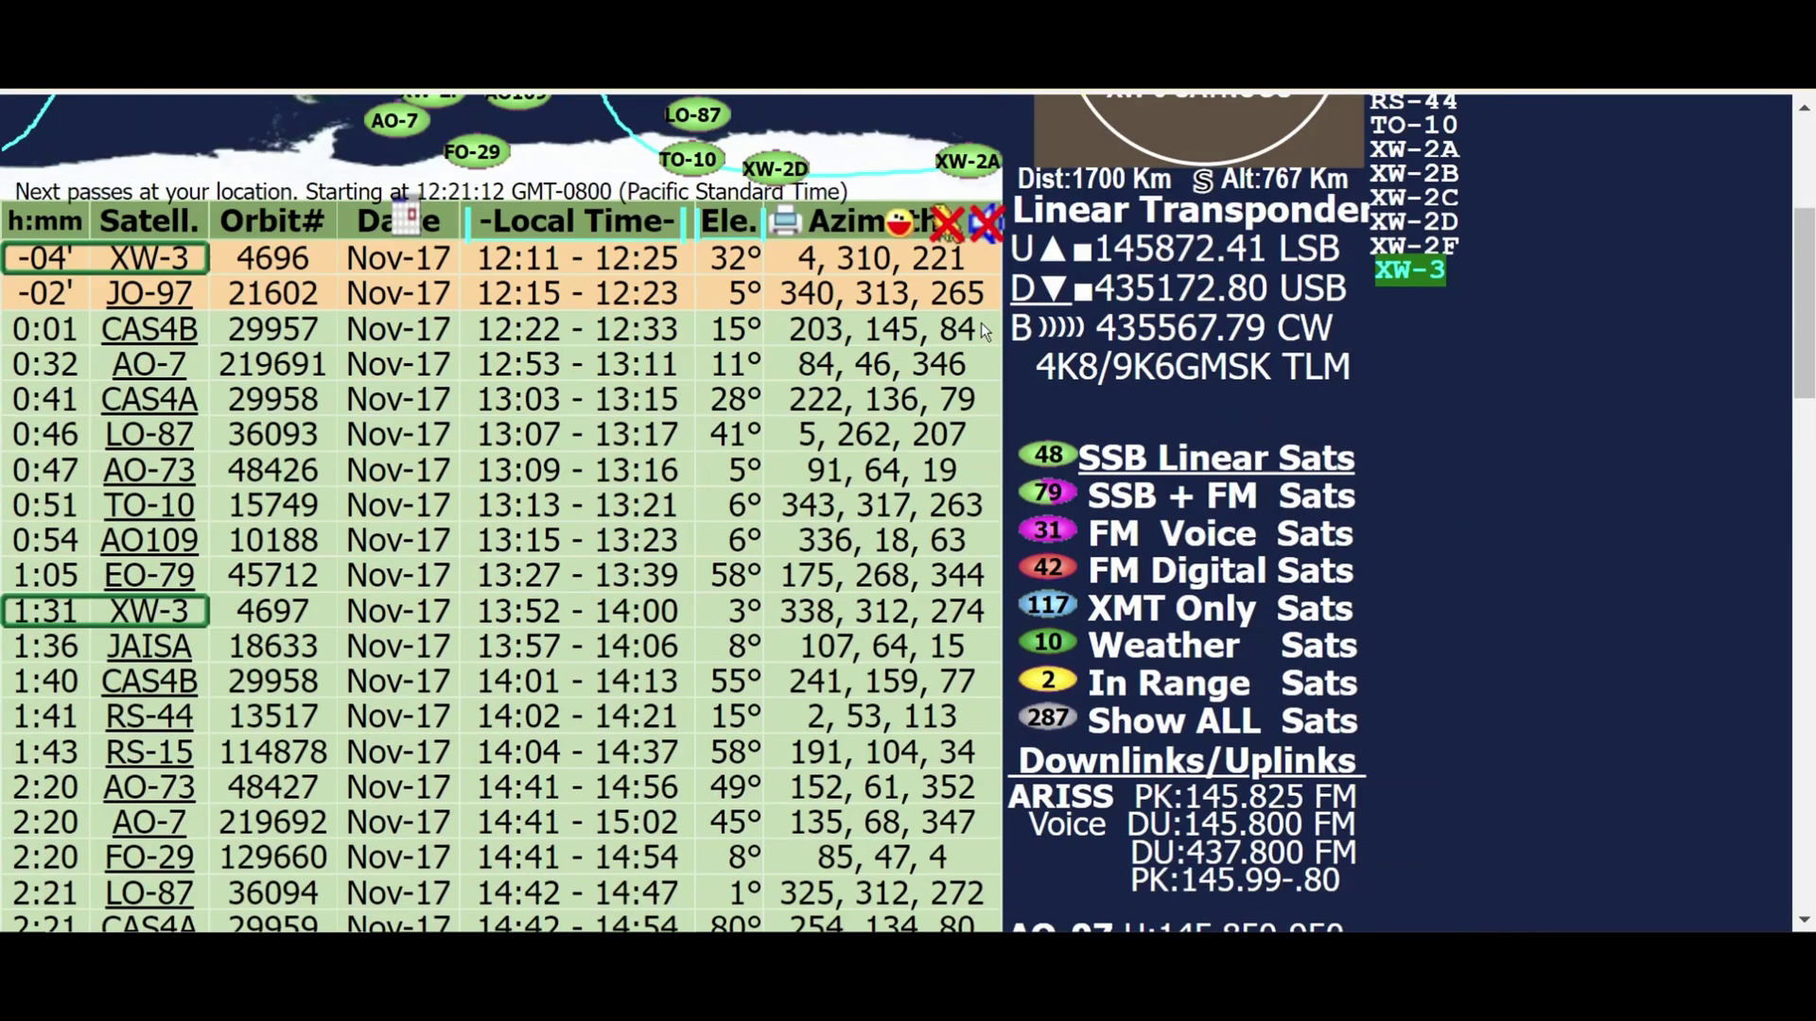
scroll(315, 508, down, 4)
scroll(315, 508, down, 4)
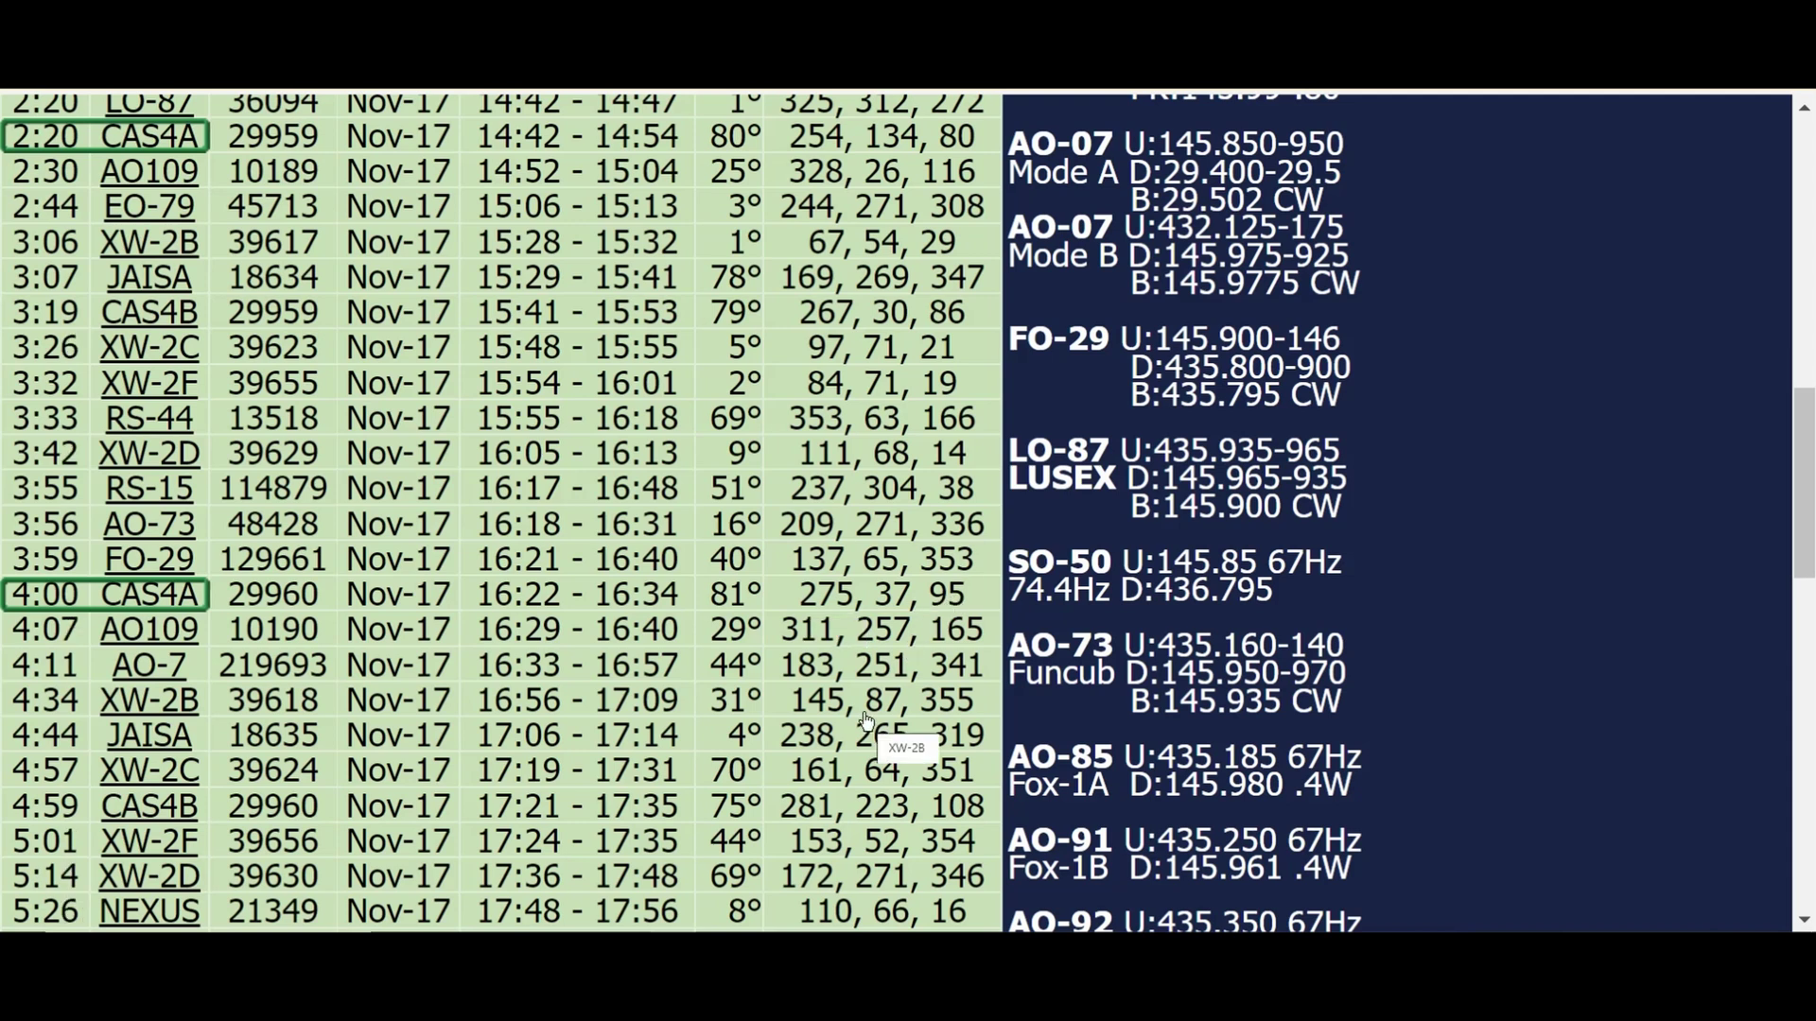
scroll(908, 748, up, 4)
scroll(867, 719, up, 2)
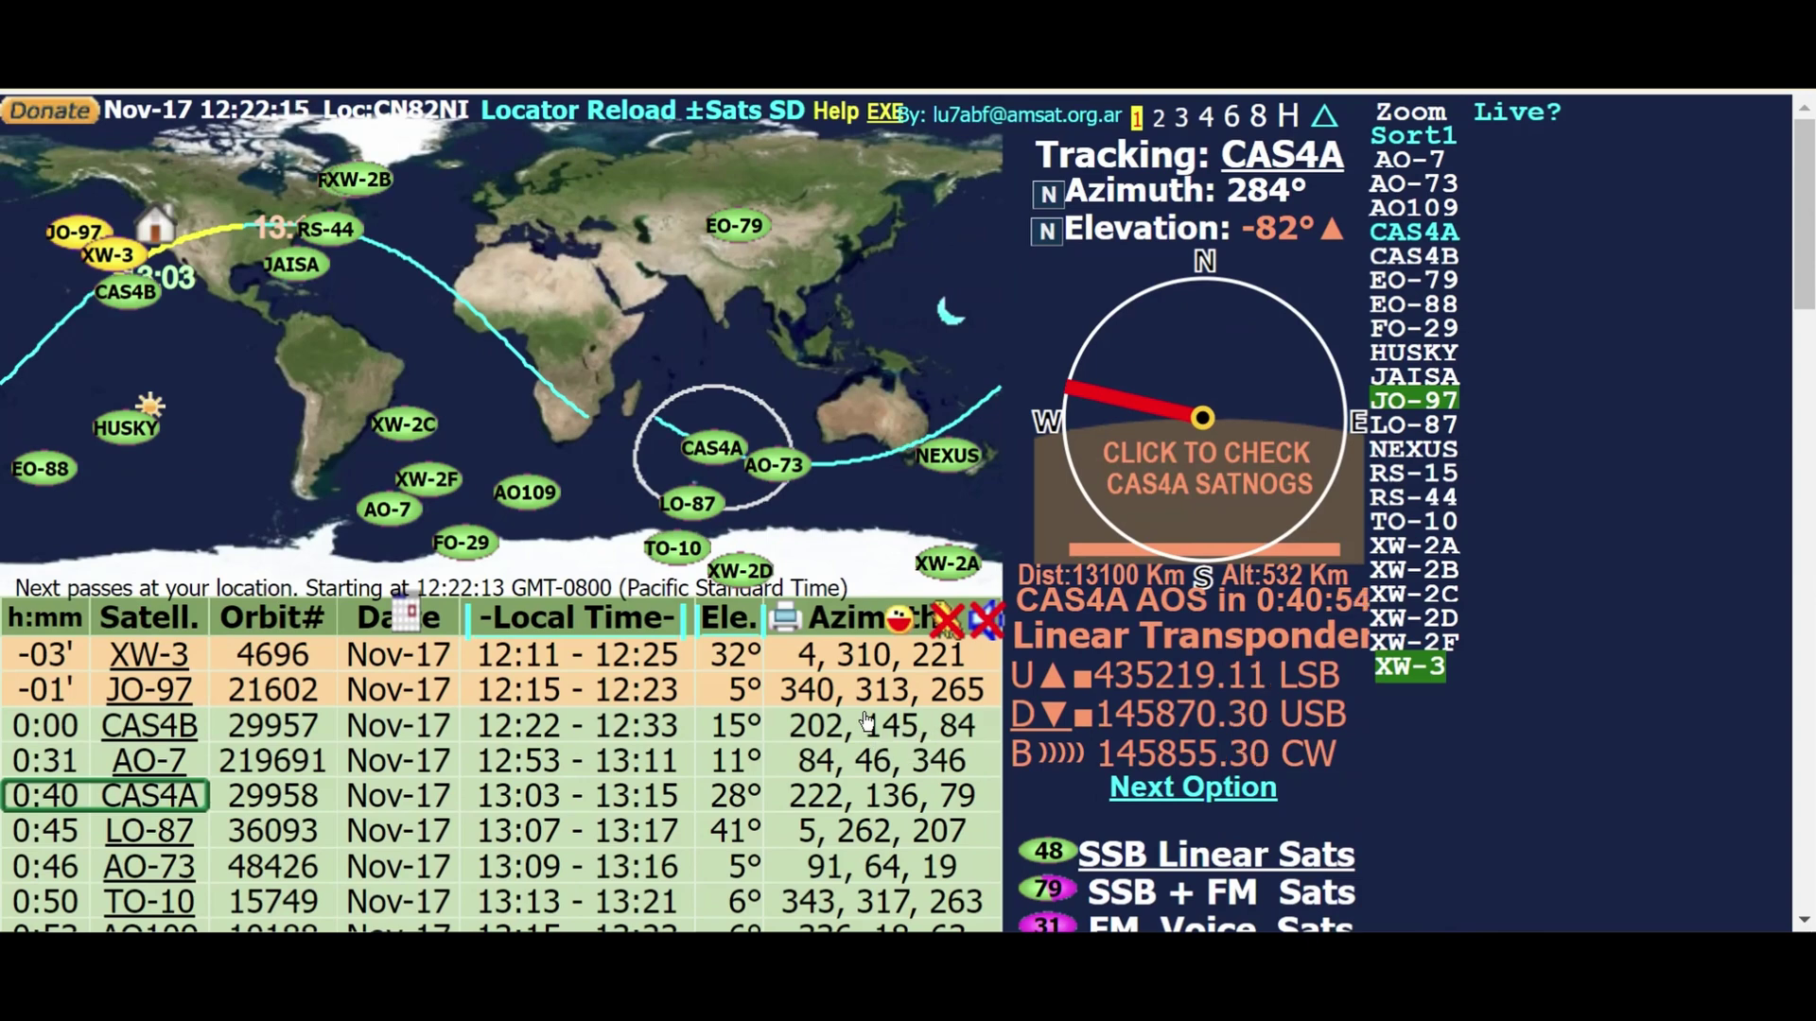
scroll(842, 667, down, 8)
scroll(841, 665, up, 8)
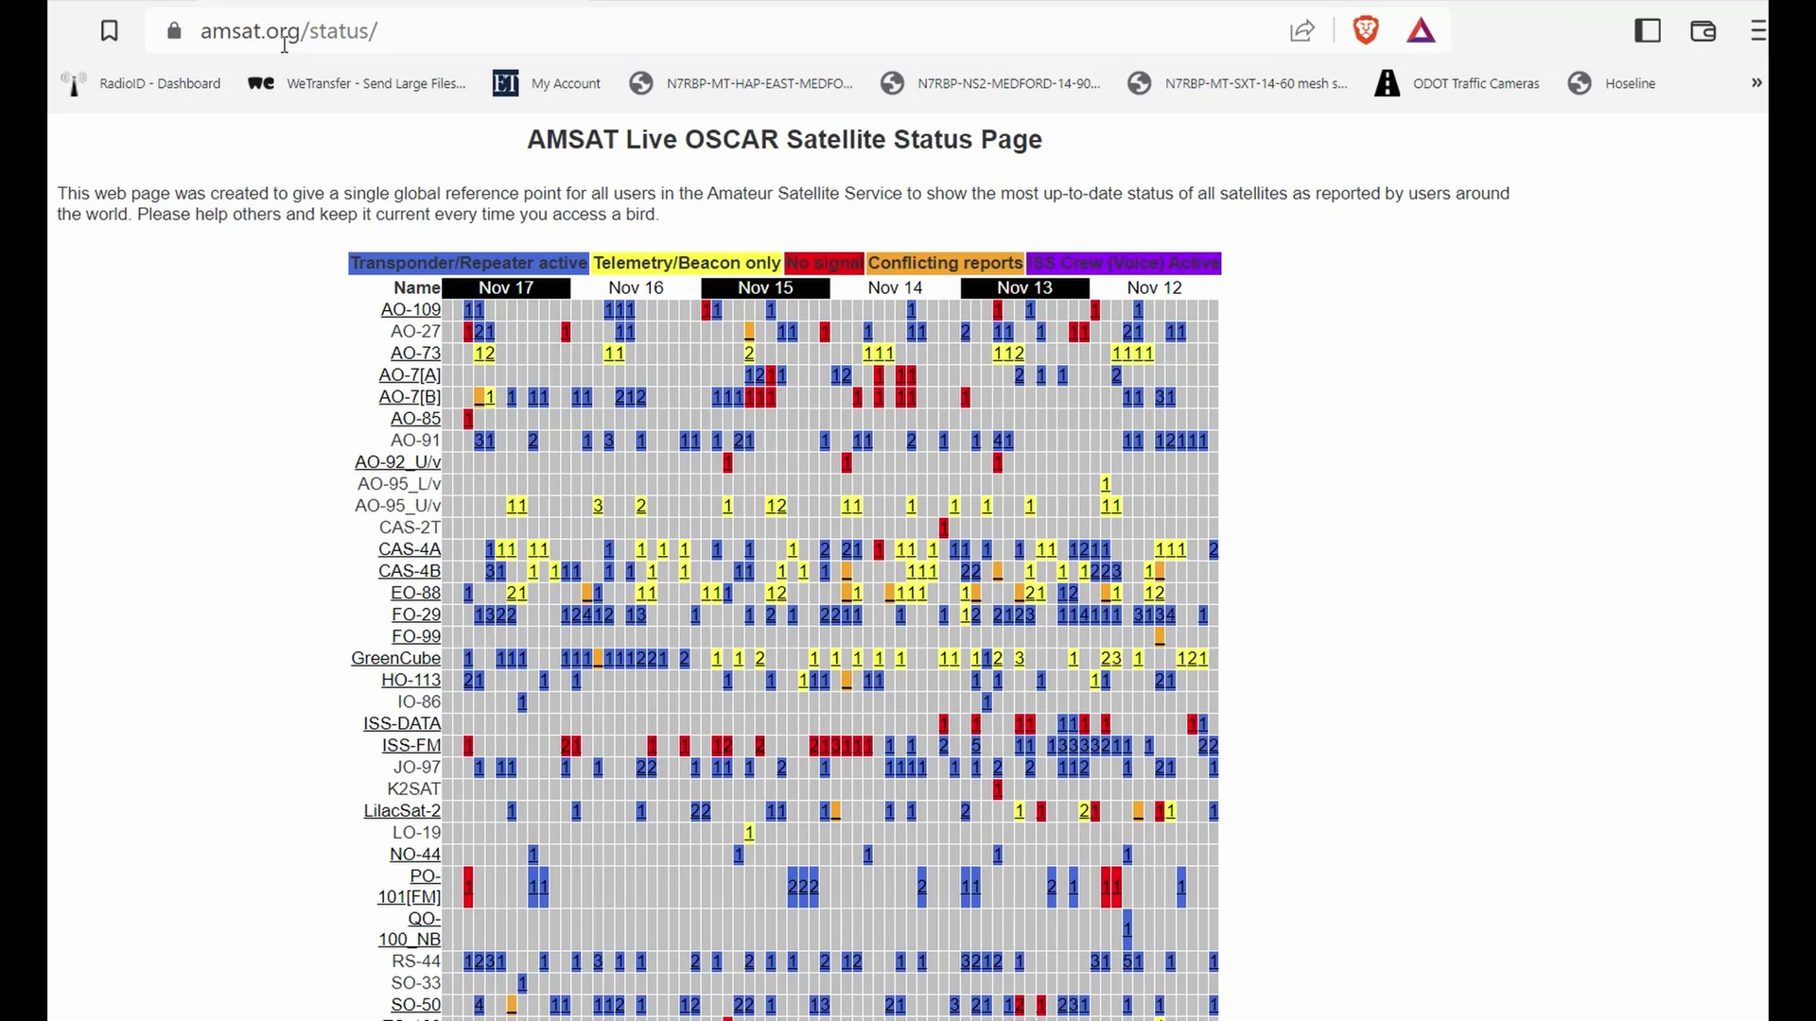
Step: Scroll the OSCAR status grid and read the AO-91 reports for Nov 12–17
mouse_move(844, 568)
scroll(1341, 594, down, 9)
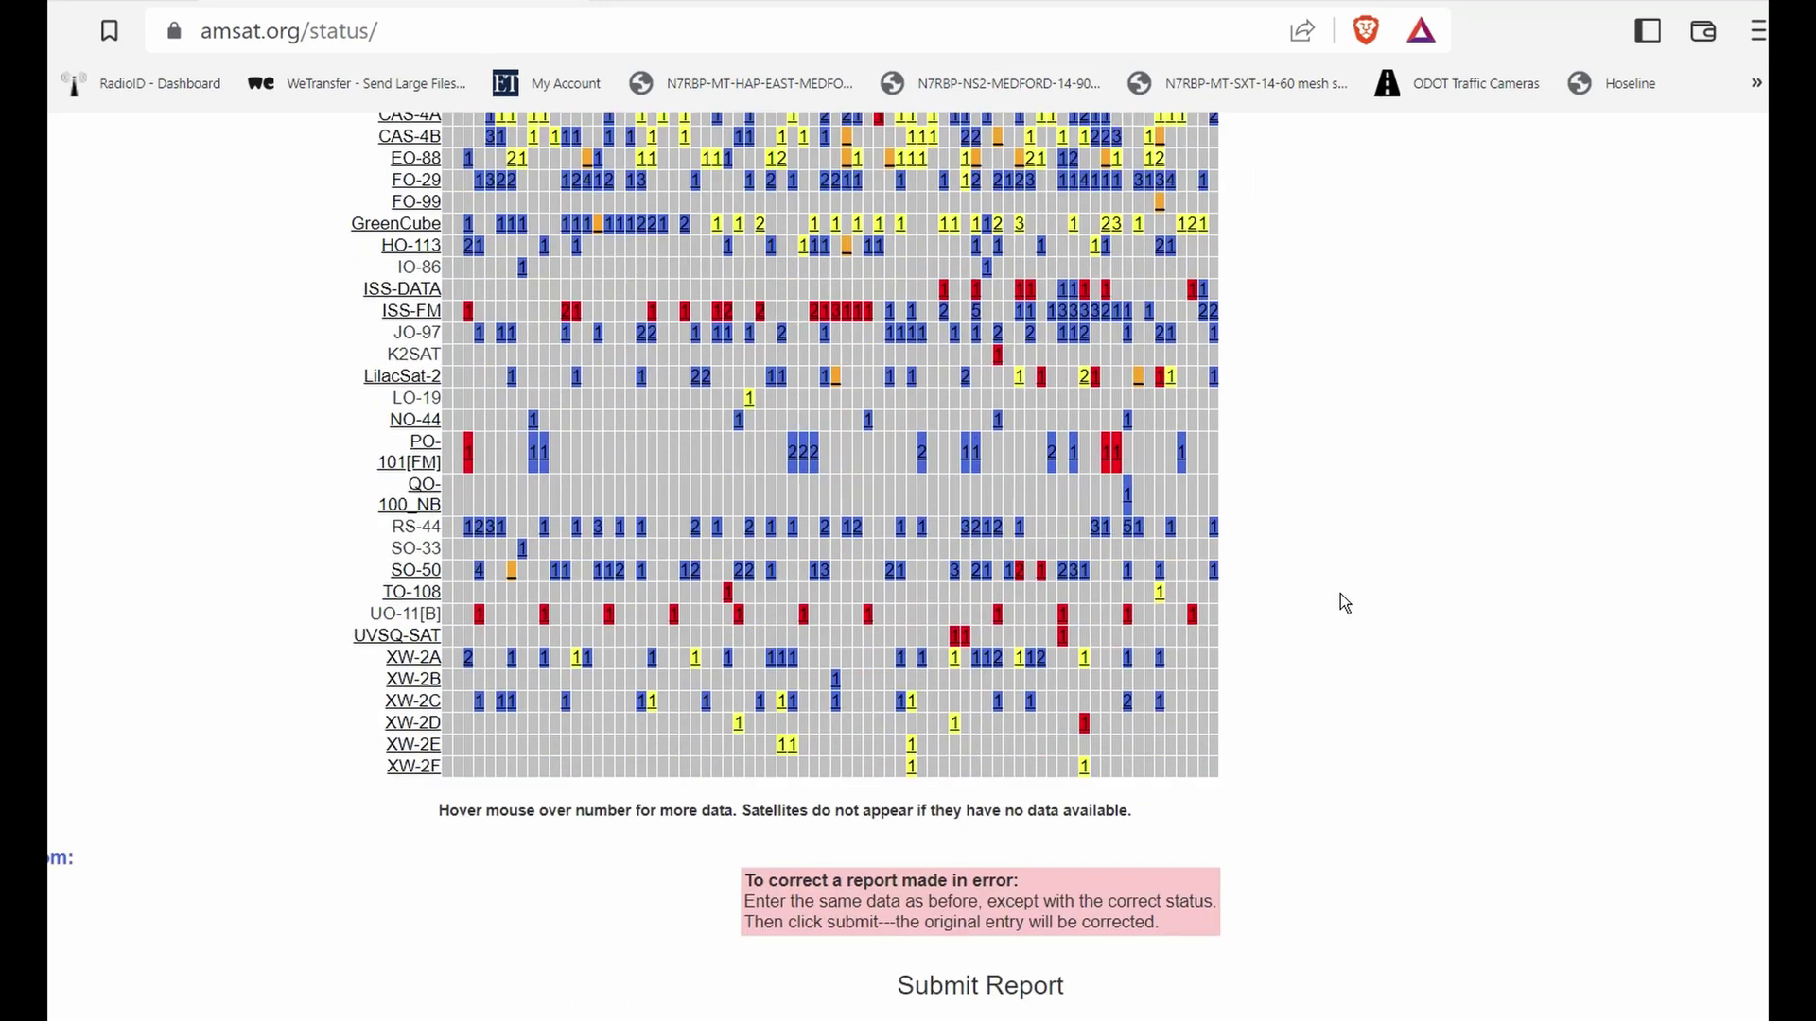
scroll(1341, 594, up, 9)
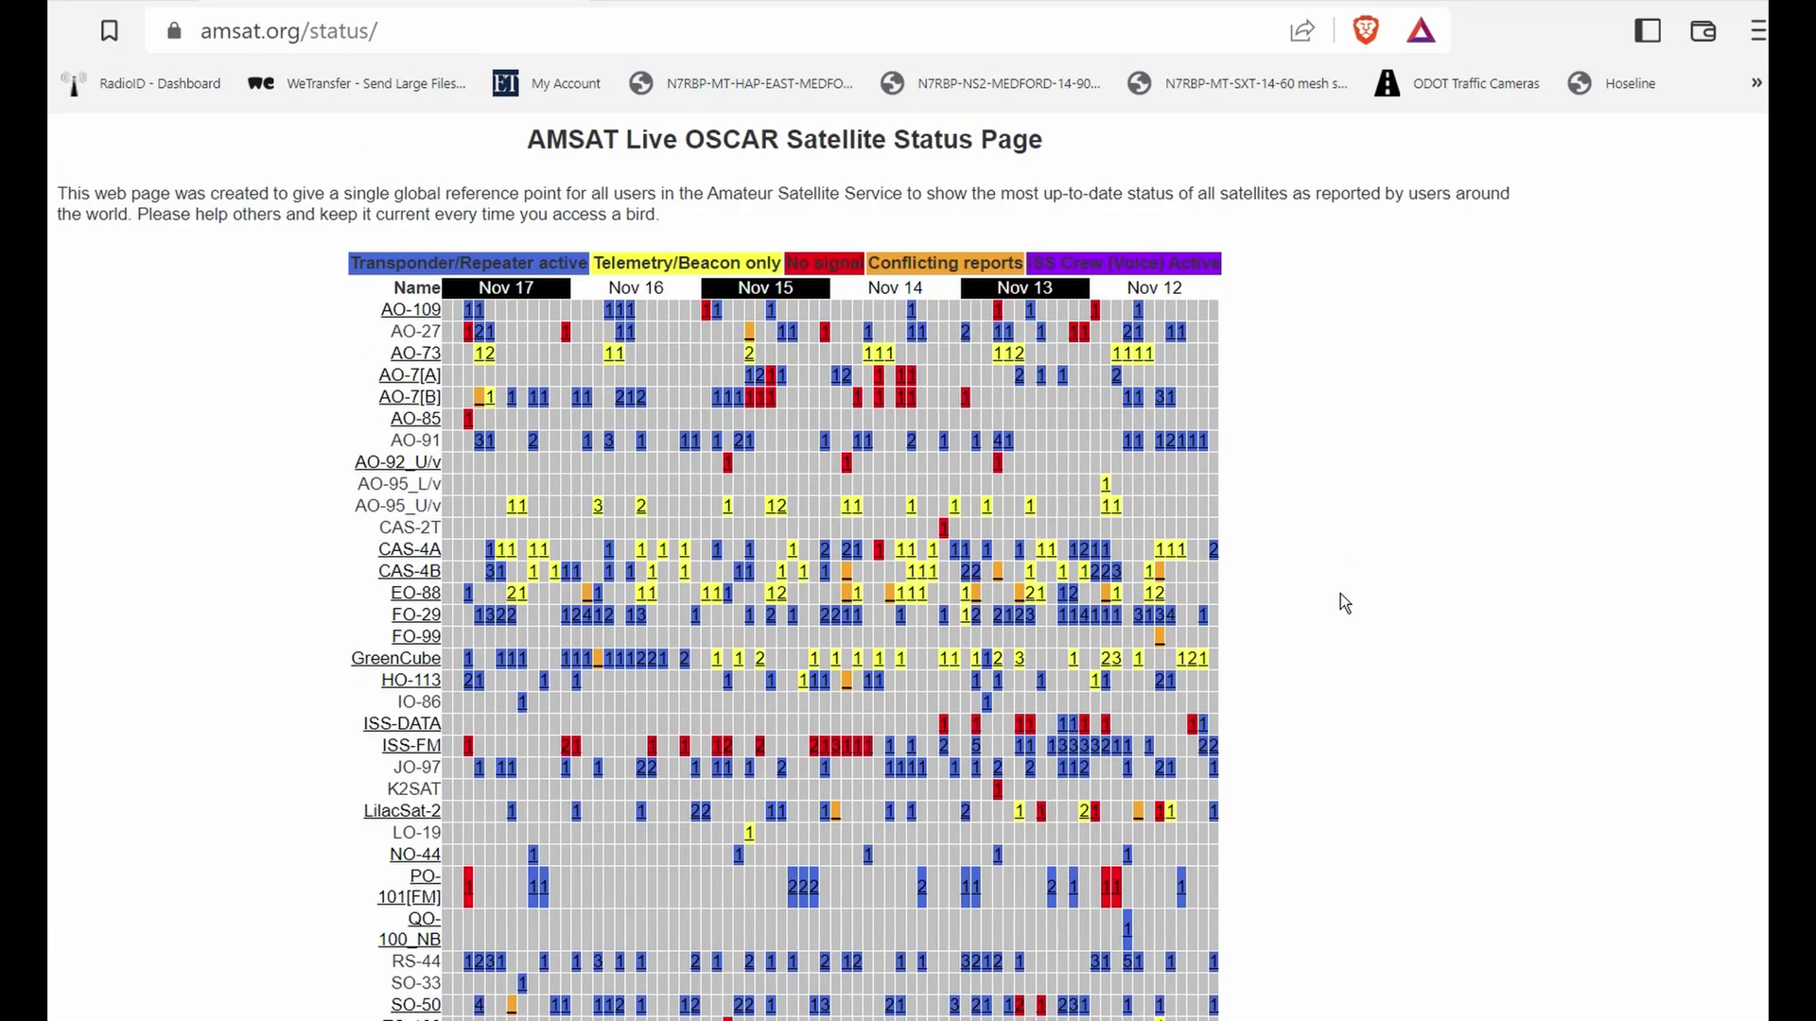
scroll(1341, 594, down, 5)
scroll(1341, 603, up, 5)
mouse_move(482, 451)
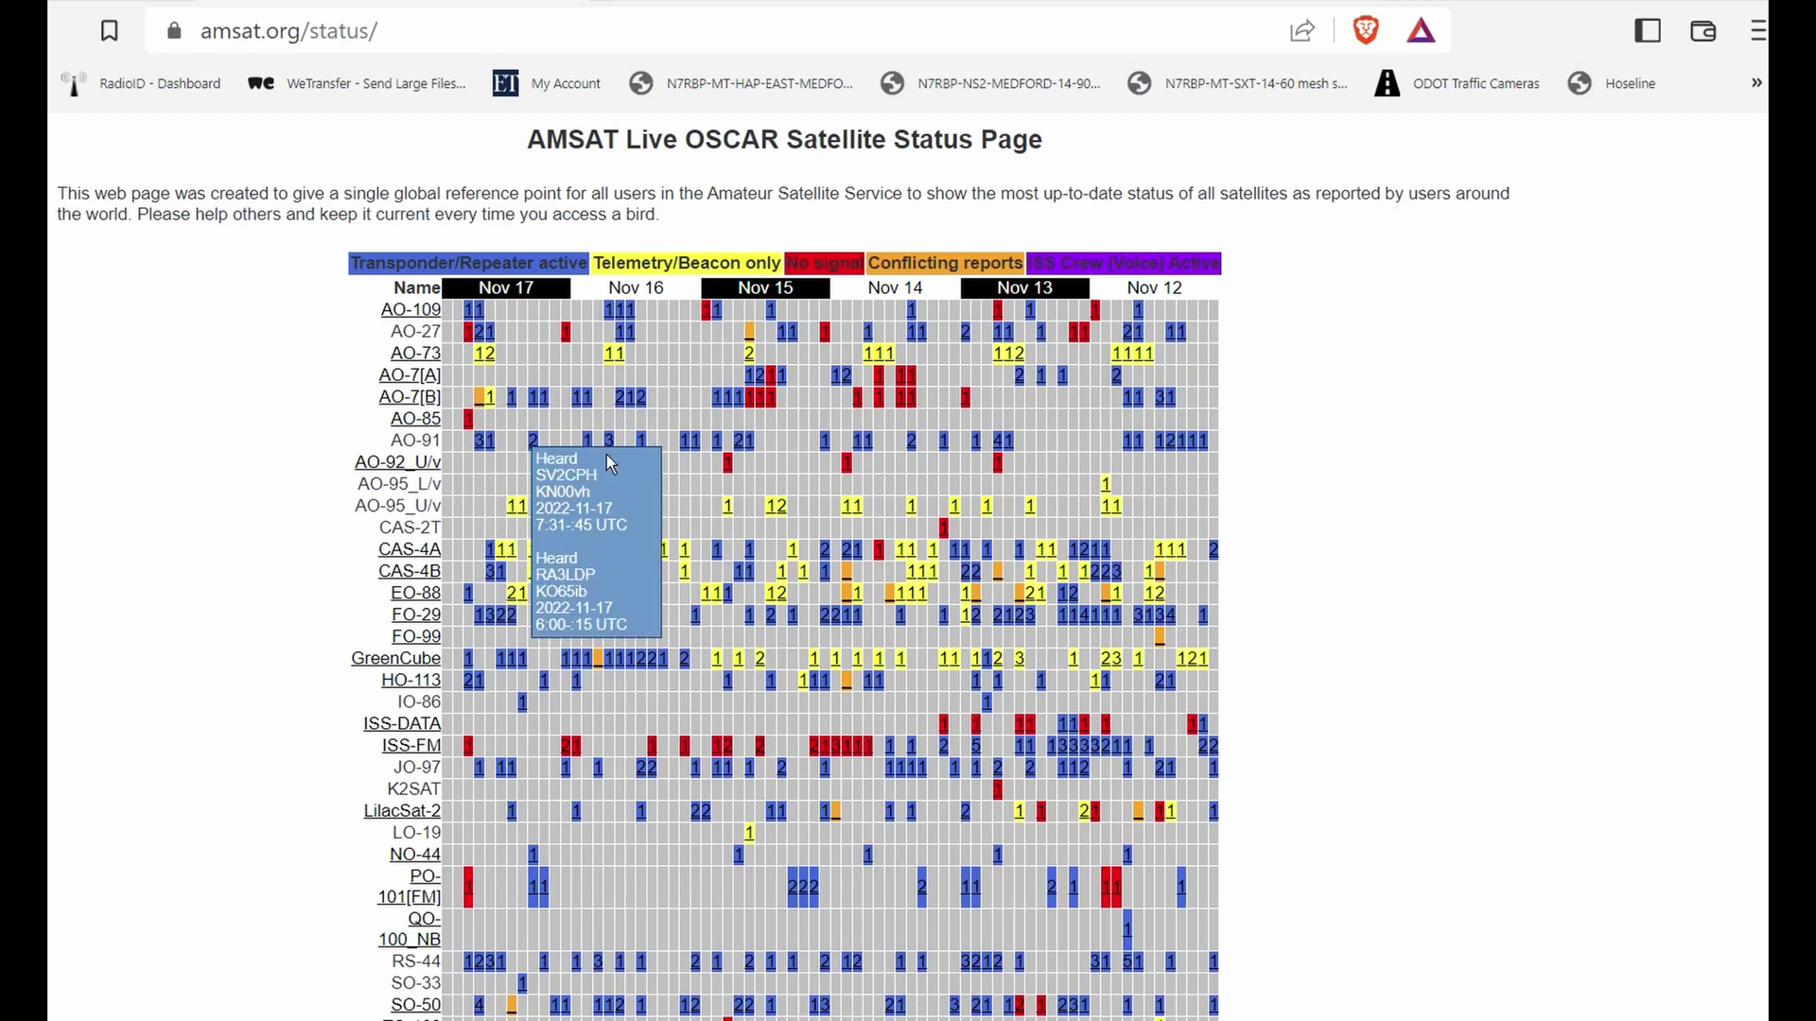
mouse_move(1110, 438)
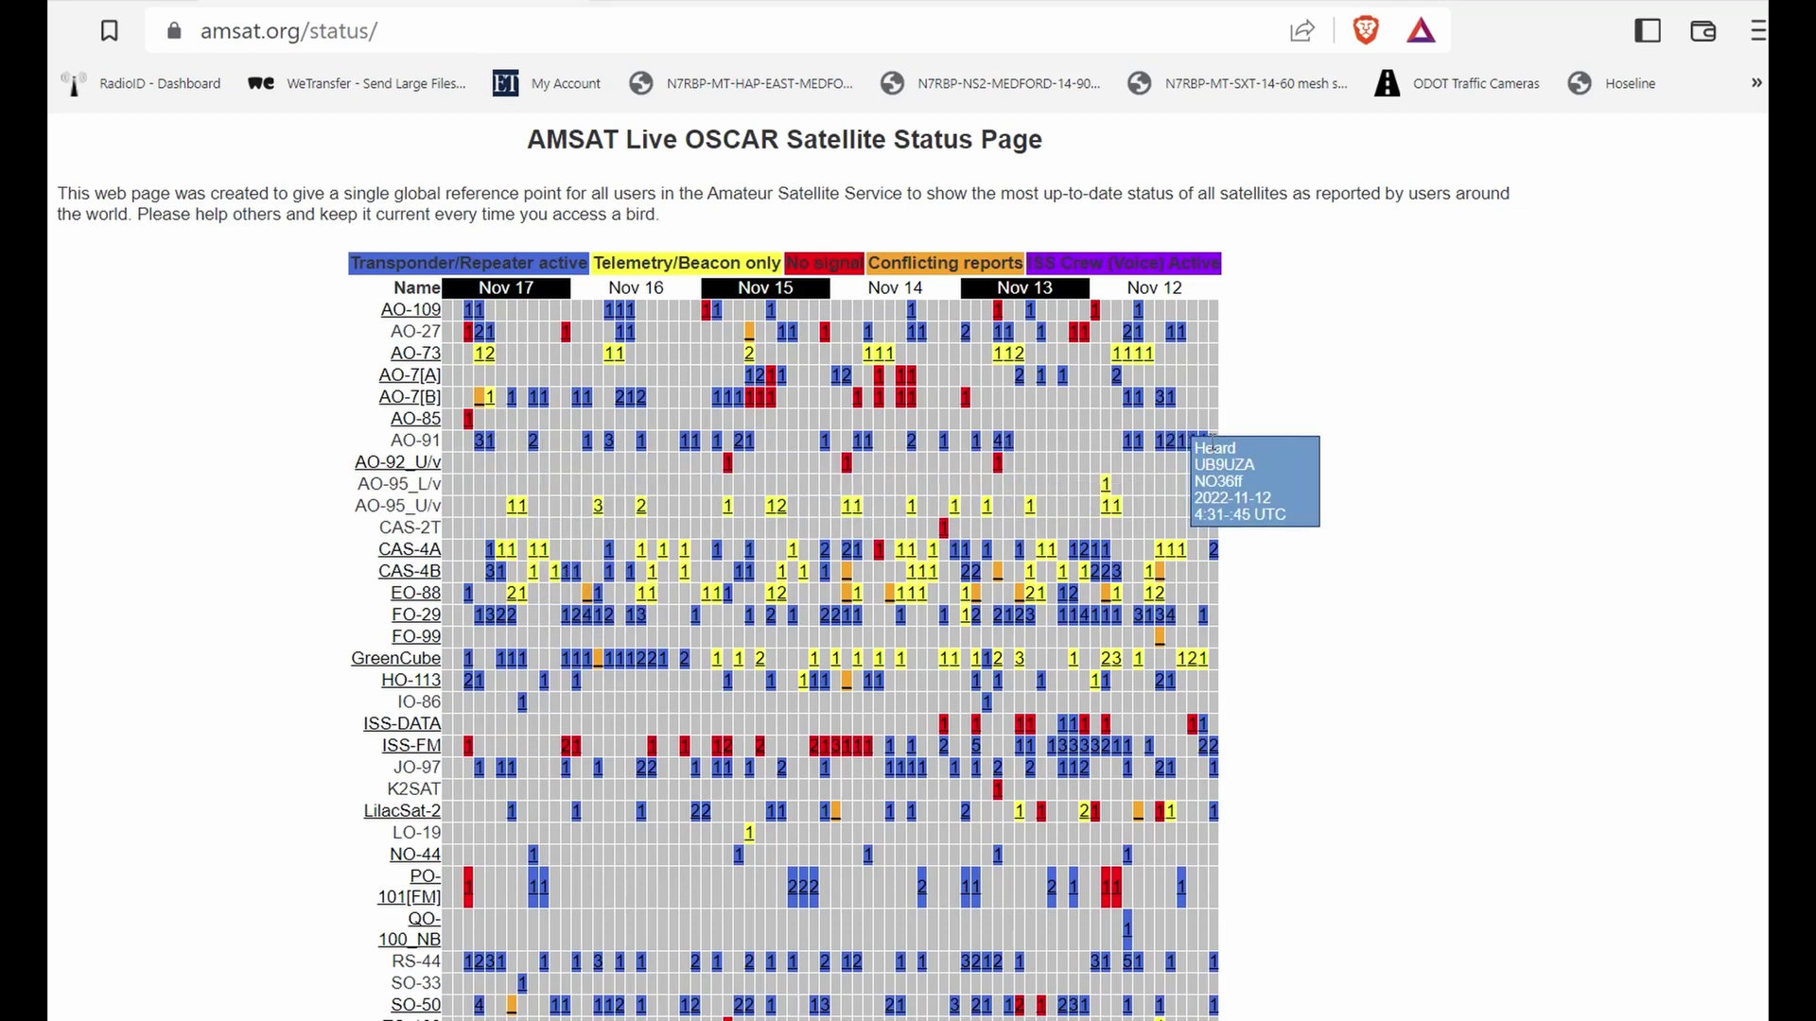